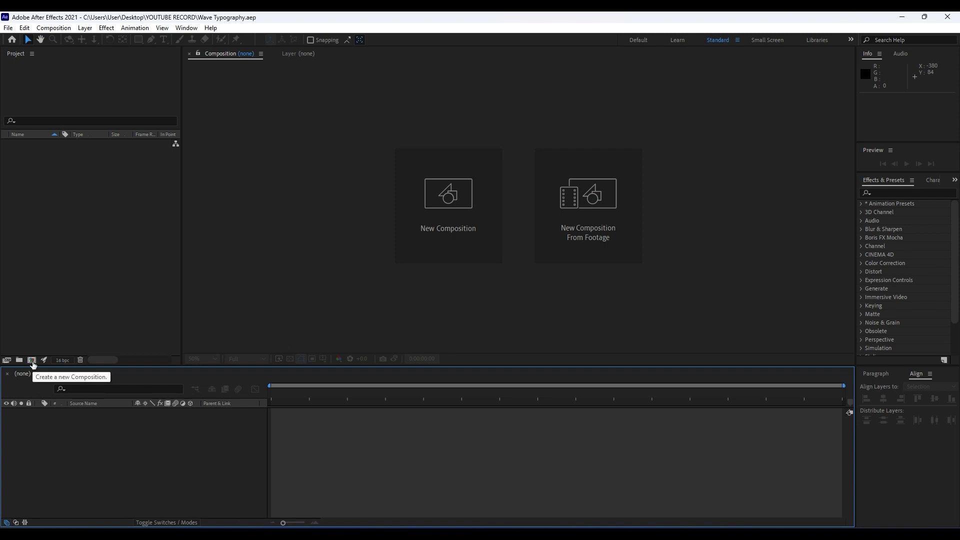
Create a 1920×1080, 8-second composition called Waves Map
left_click(32, 361)
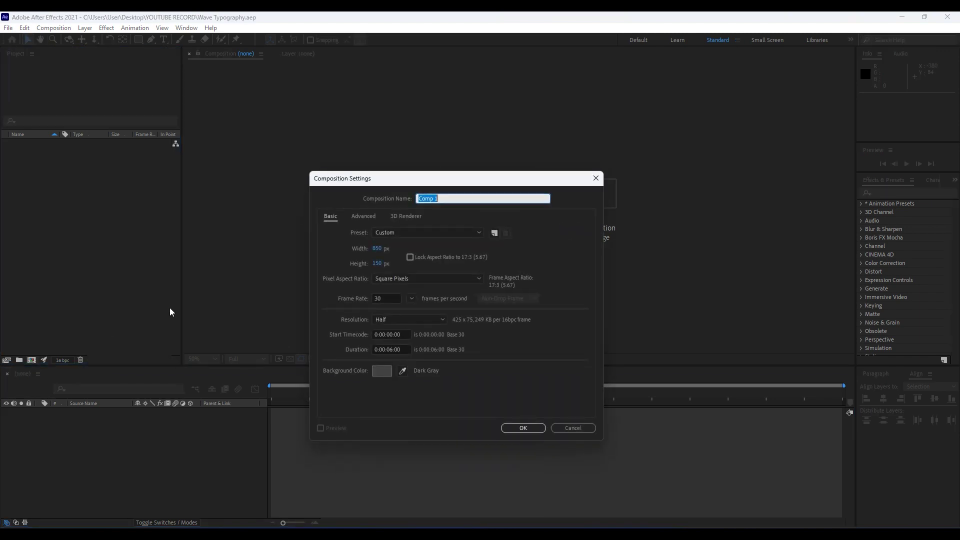
left_click(376, 251)
type("1920")
left_click(377, 264)
type("1080")
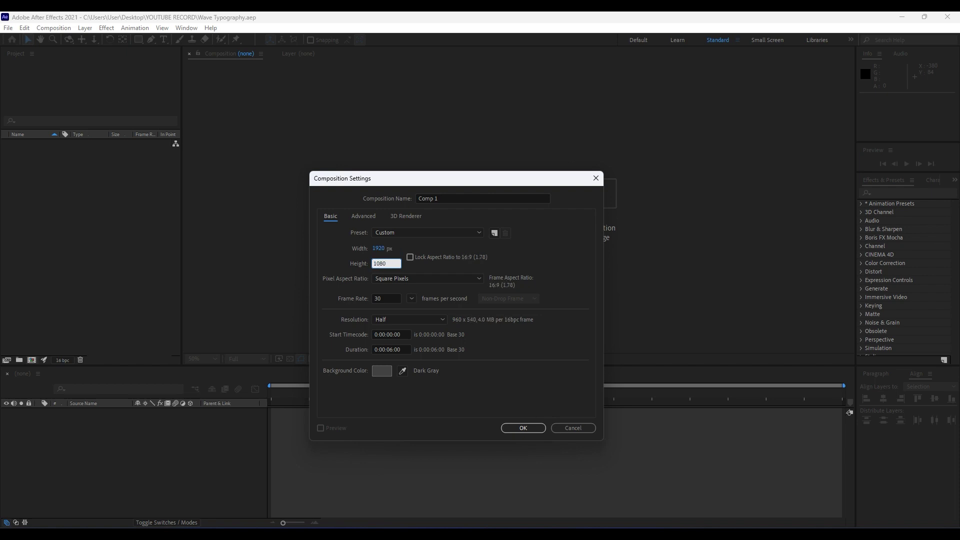
left_click(369, 195)
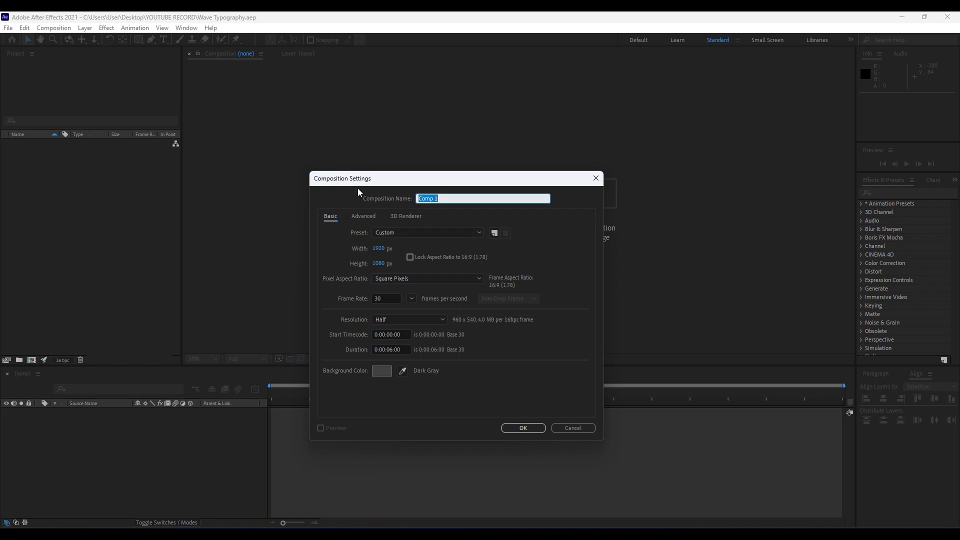
type("Waves Map")
left_click(391, 350)
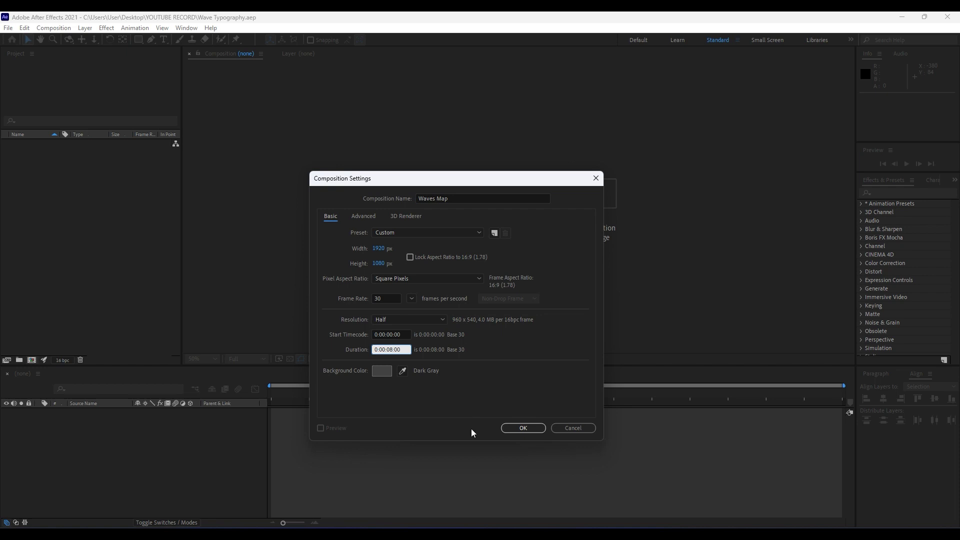
left_click(520, 428)
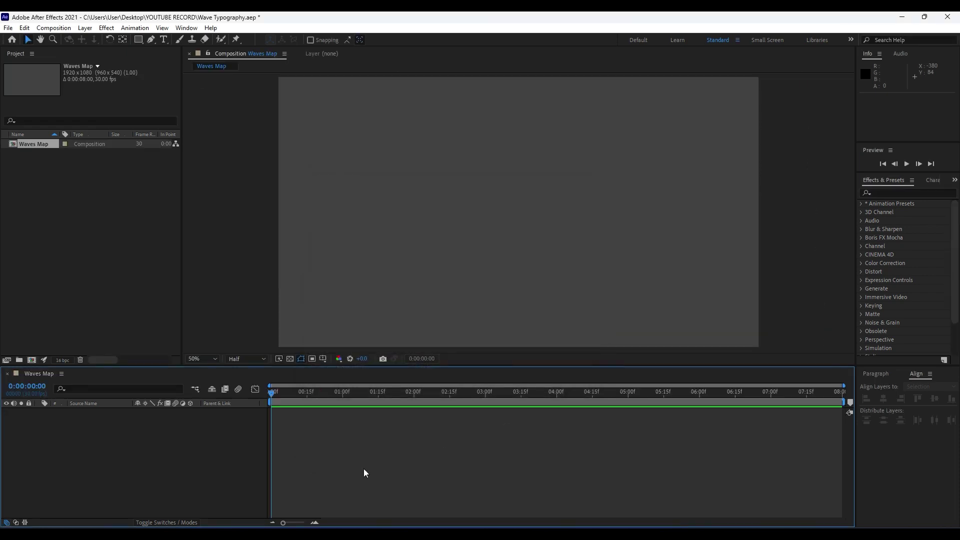
Add a full-frame solid named Map and search the effects list for Radio Waves
right_click(181, 459)
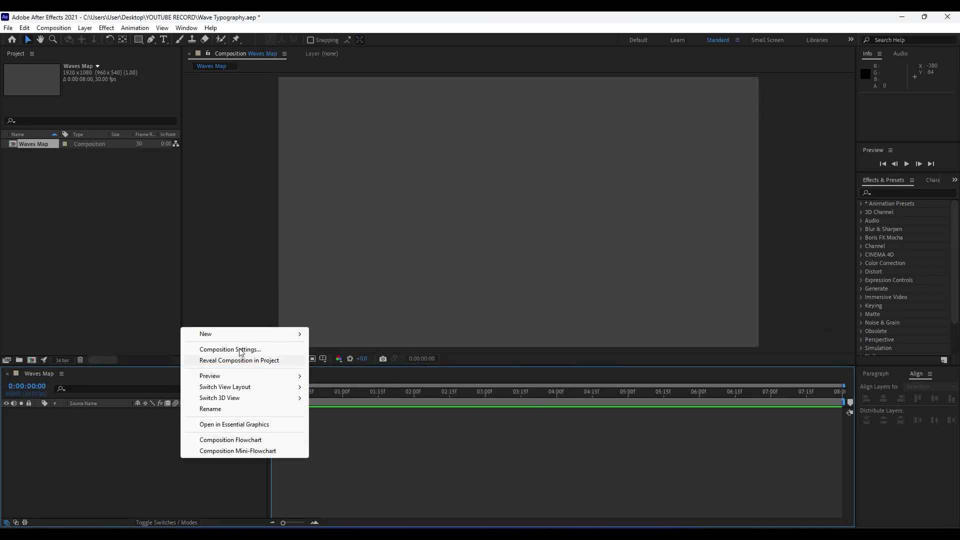
mouse_move(248, 334)
left_click(369, 361)
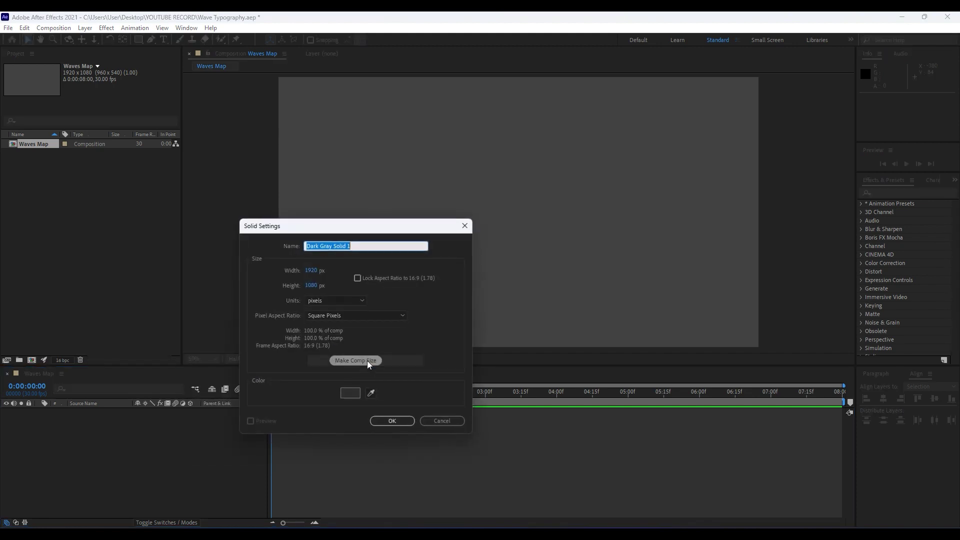
type("Map")
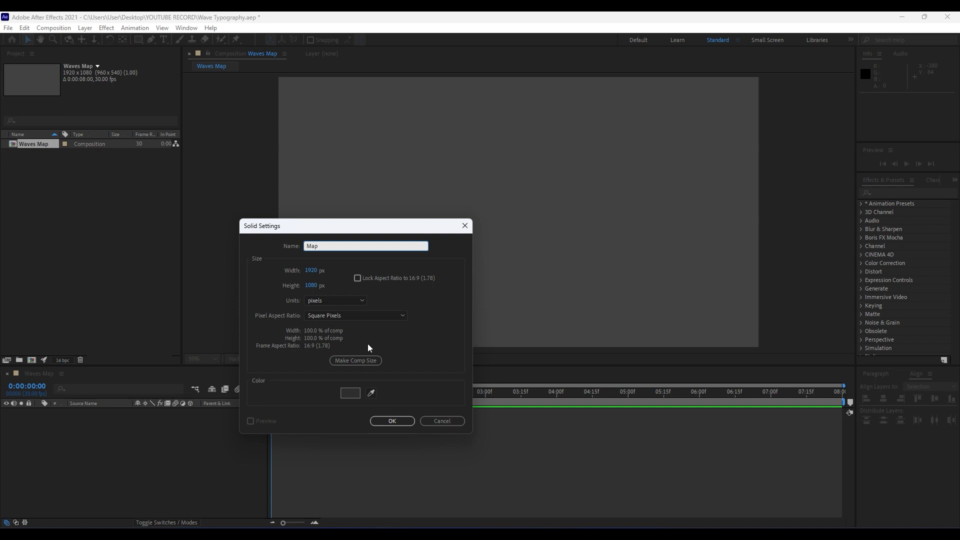
left_click(393, 421)
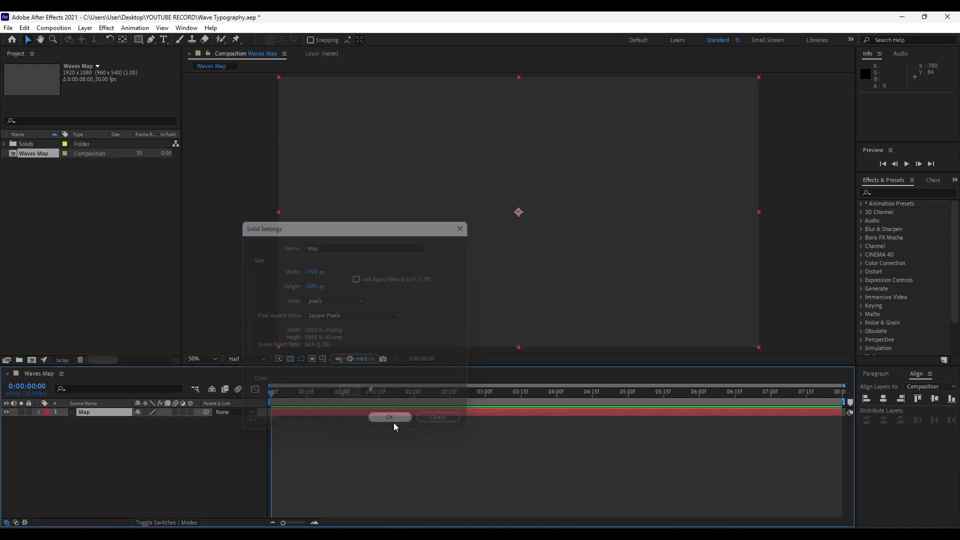
left_click(902, 192)
type("ra")
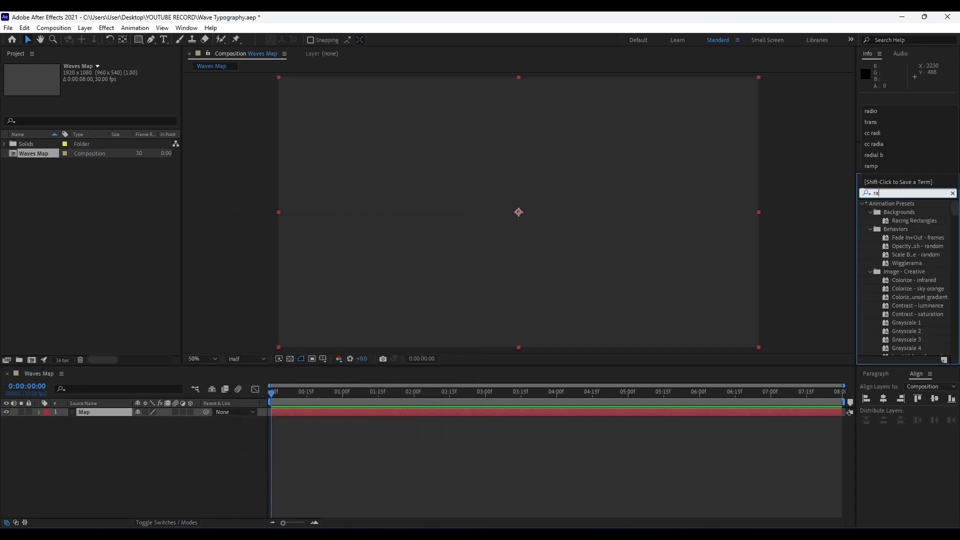
type("dio wa")
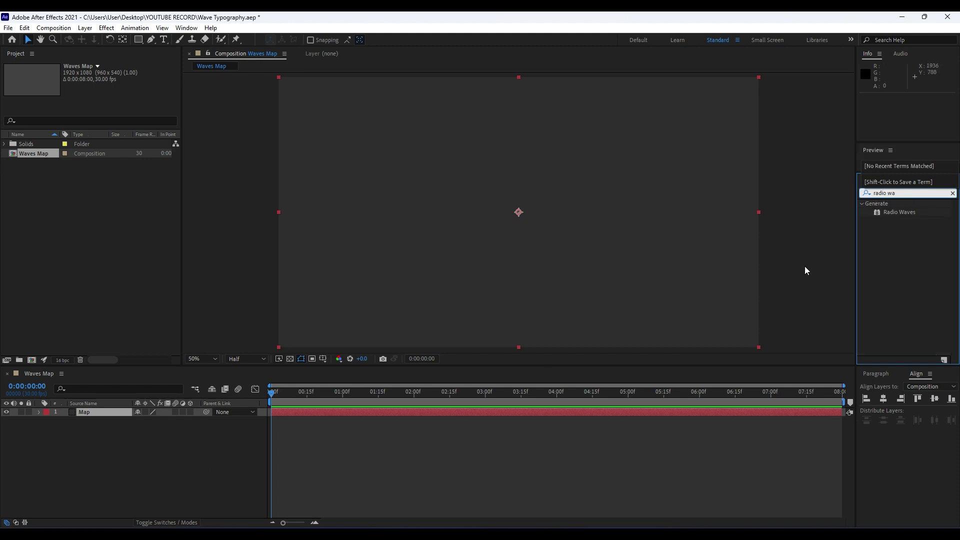
Apply Radio Waves to the Map solid and preview the expanding rings
left_click_drag(900, 212, 83, 412)
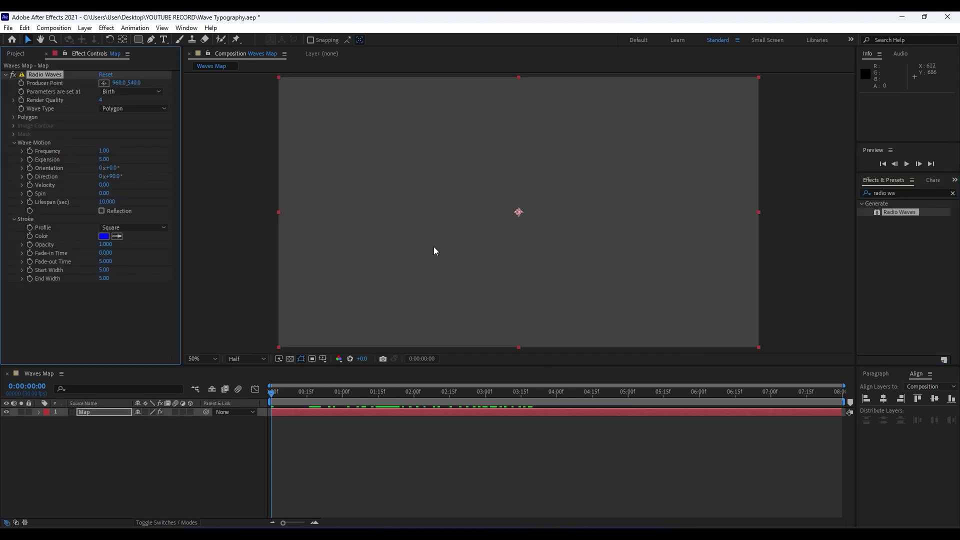
left_click_drag(364, 392, 471, 386)
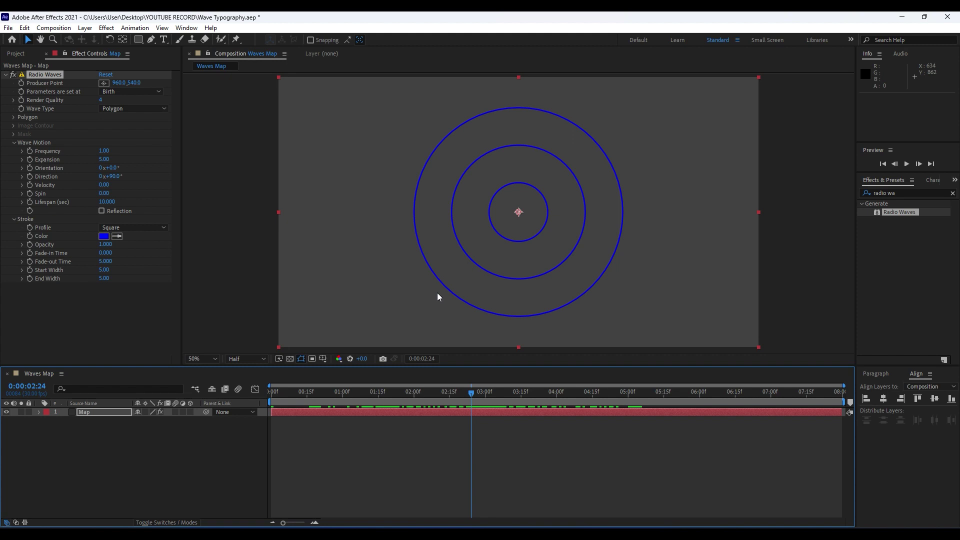
key("space")
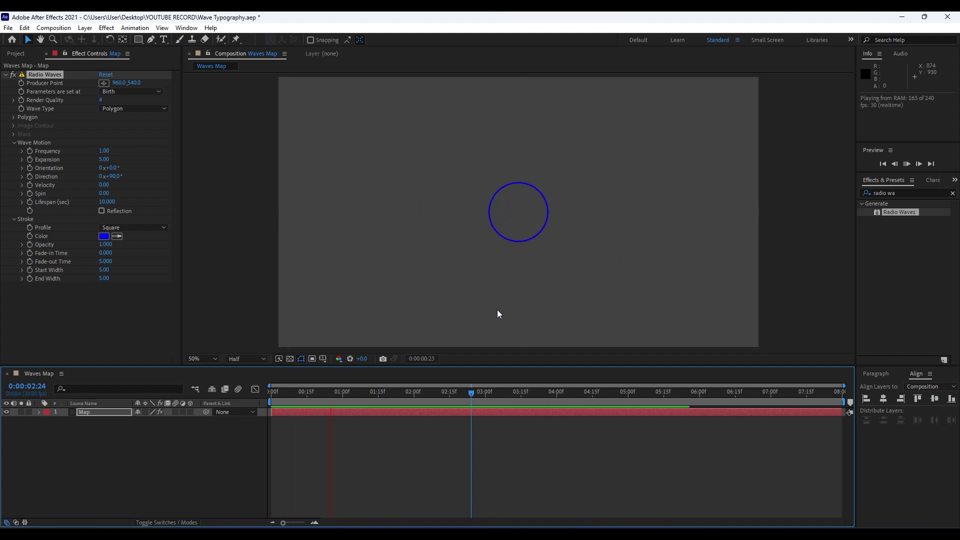
key("space")
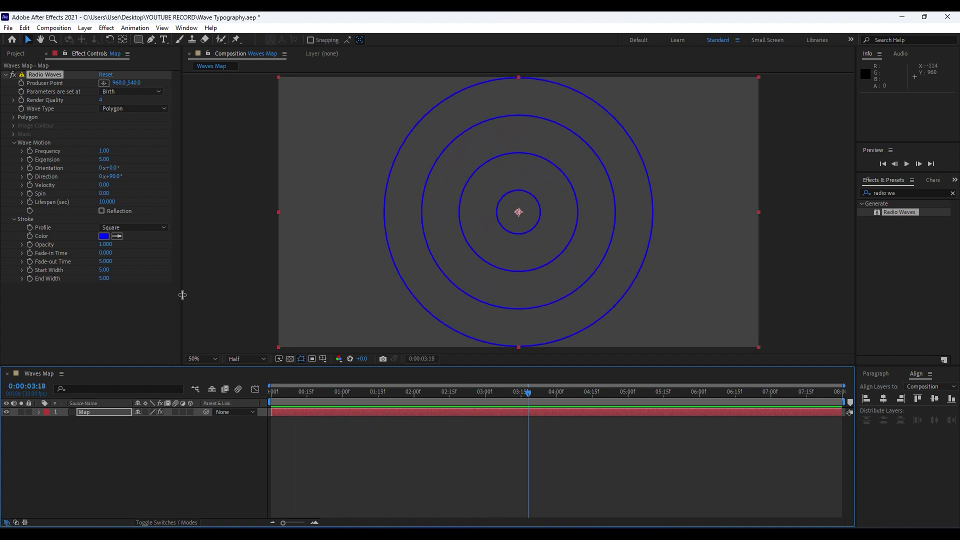
Set the rings to white FFFFFF, Expansion 9, and Start and End Width 100
left_click(104, 236)
type("ffffff")
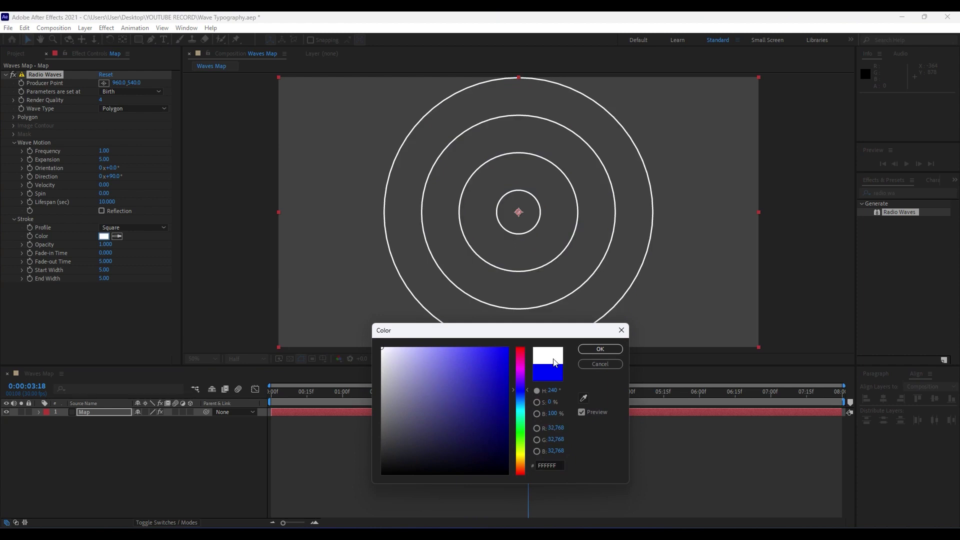
left_click(600, 349)
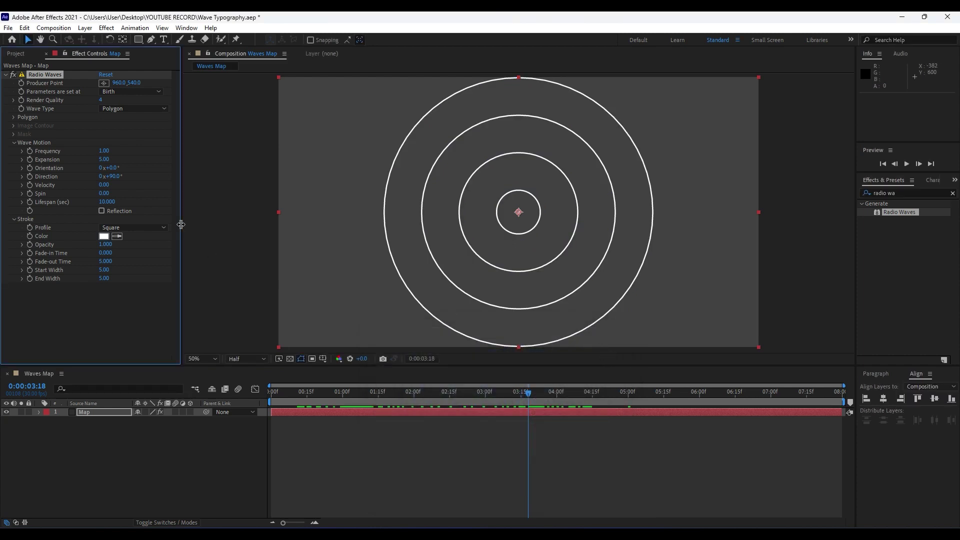
left_click(103, 160)
type("9")
left_click(117, 240)
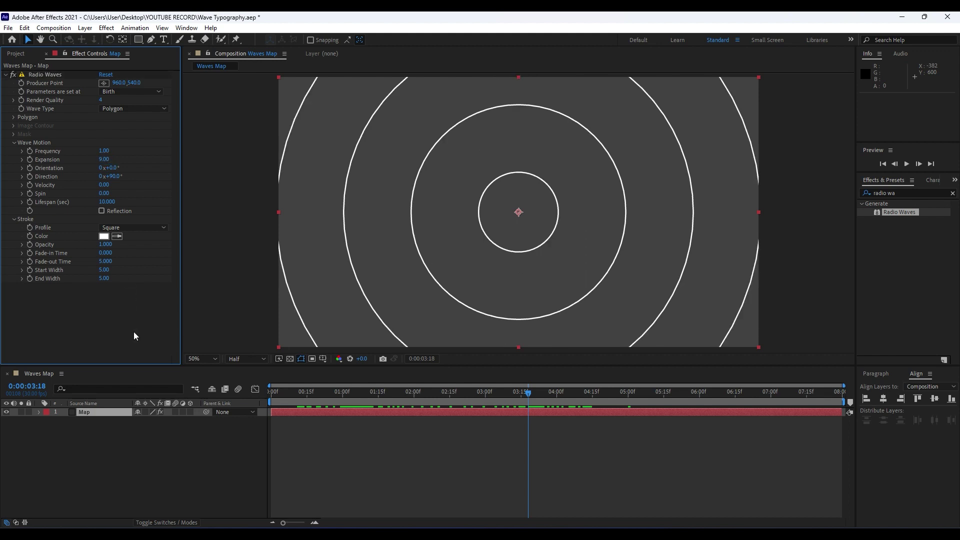
left_click(103, 270)
type("100")
left_click(113, 303)
left_click(108, 281)
type("100")
key("Return")
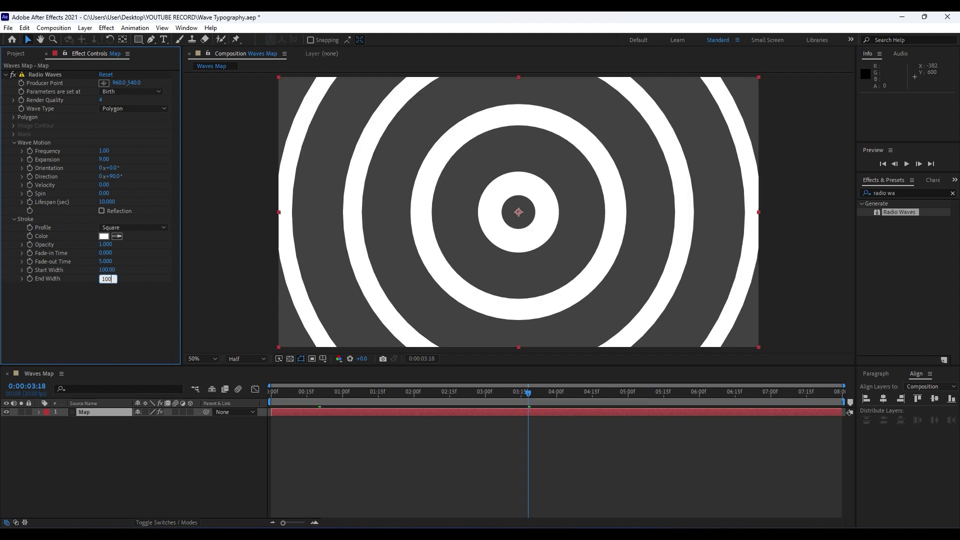
Preview the thicker rings and stop at 4:15
left_click(350, 393)
key("space")
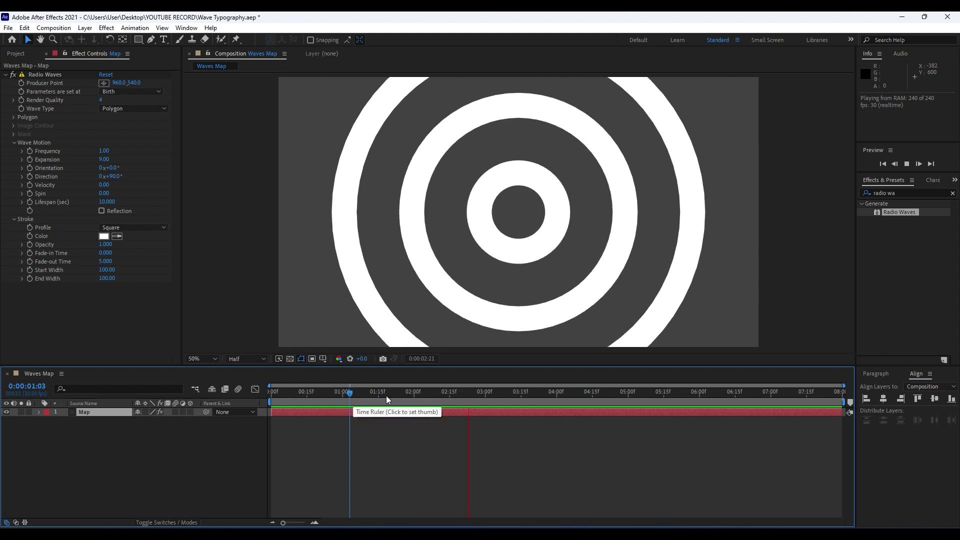
left_click_drag(574, 398, 593, 398)
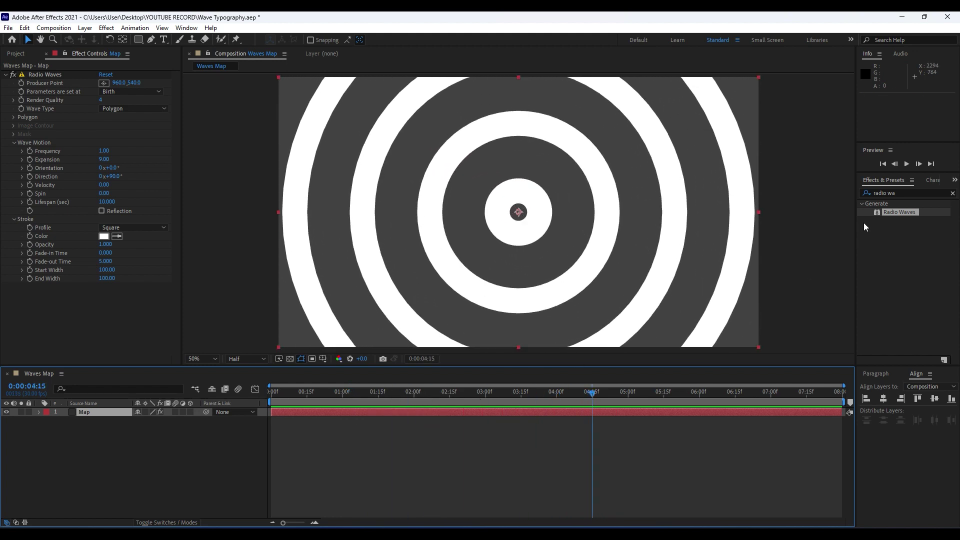
Apply Gaussian Blur to Map with Blurriness 90 and scrub through to check the rings
left_click(916, 193)
type("gauss")
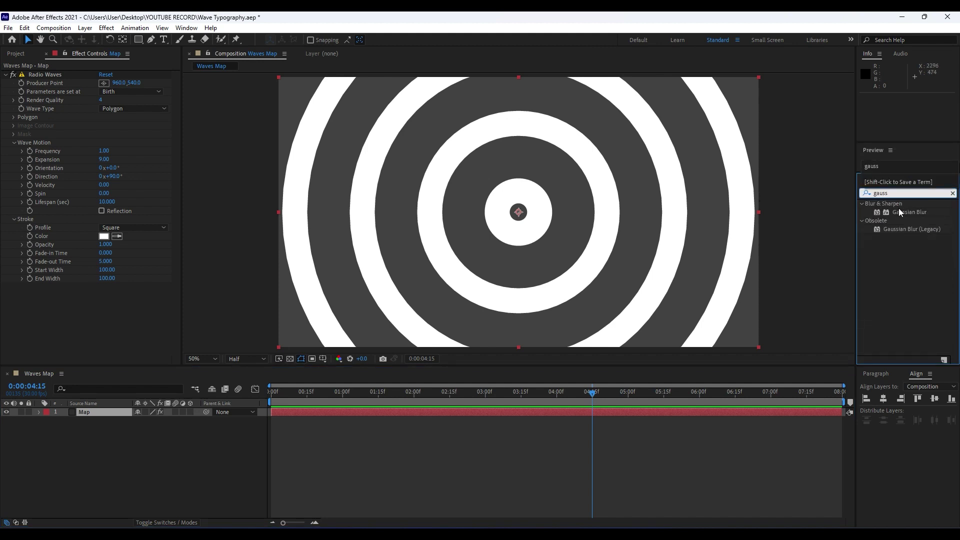
left_click_drag(900, 212, 91, 413)
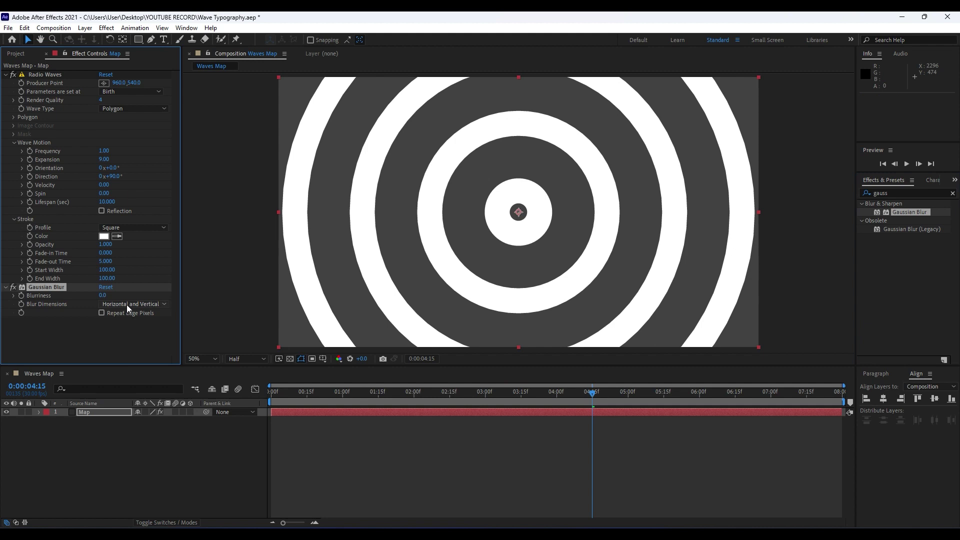
left_click(107, 344)
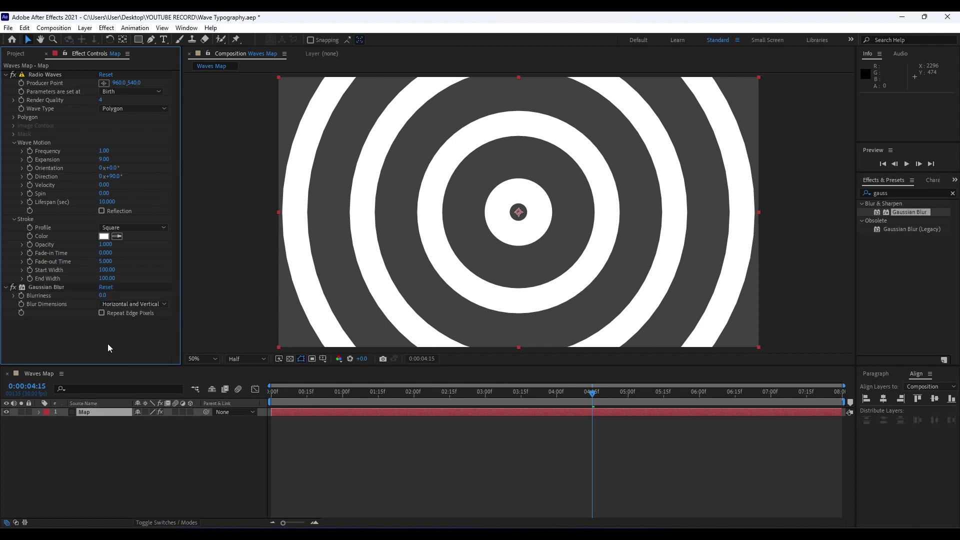
left_click(103, 296)
type("90")
left_click(123, 341)
left_click_drag(298, 395, 552, 364)
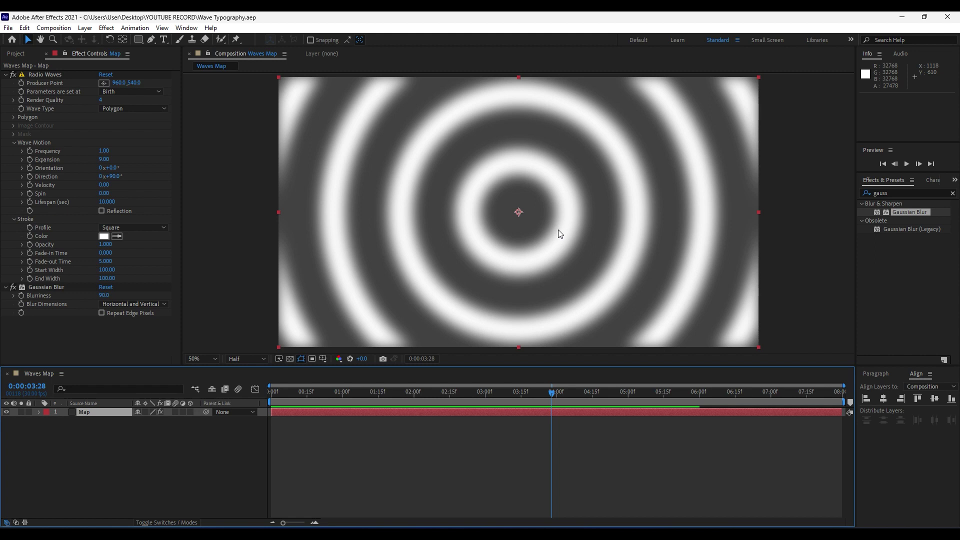
Create a new composition named Waves
left_click(45, 54)
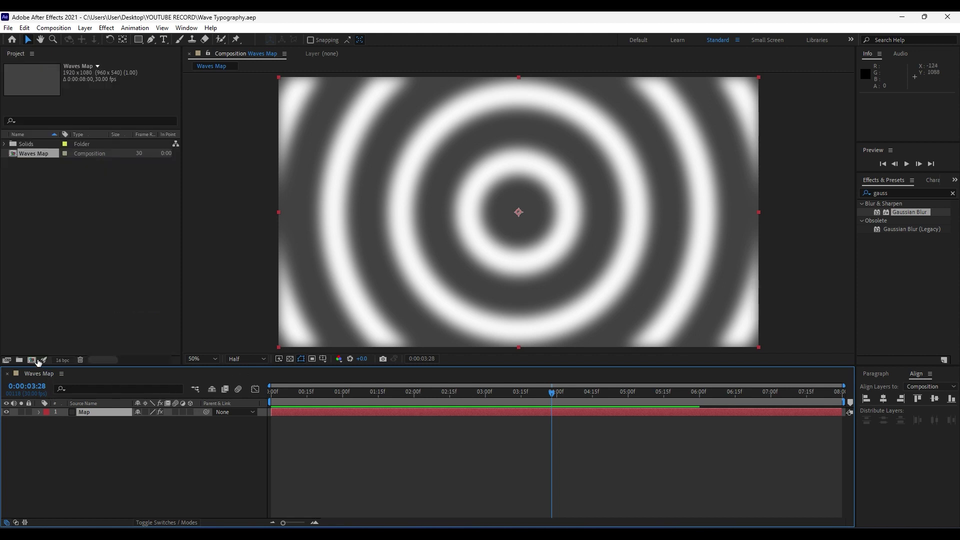
left_click(33, 360)
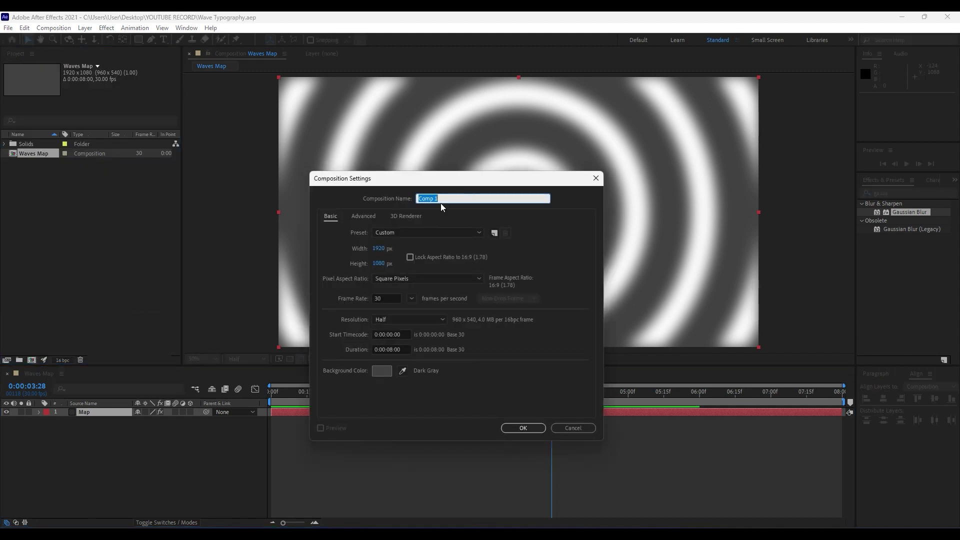
type("Waves")
left_click(521, 429)
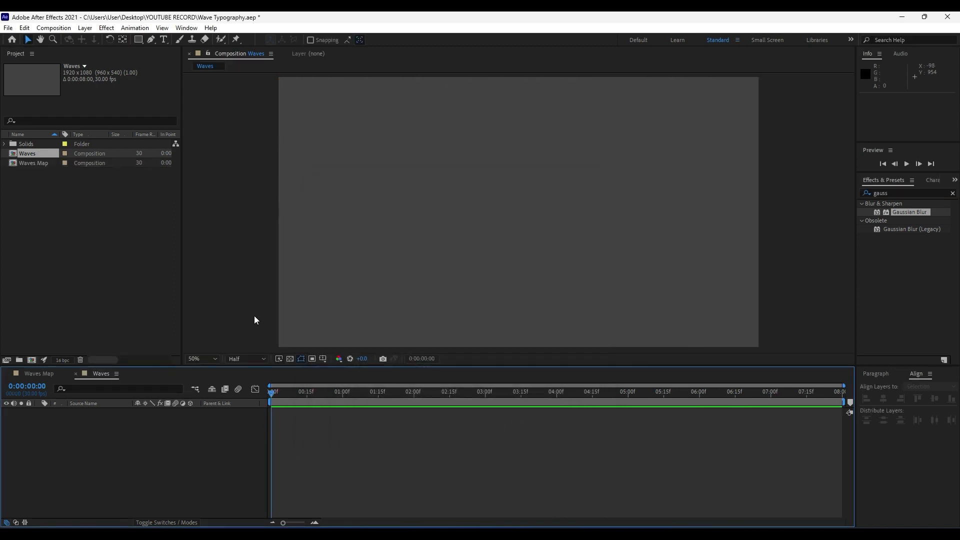
Add Waves Map as a layer in Waves, close its timeline, and move to 0:00:02:19
left_click(28, 163)
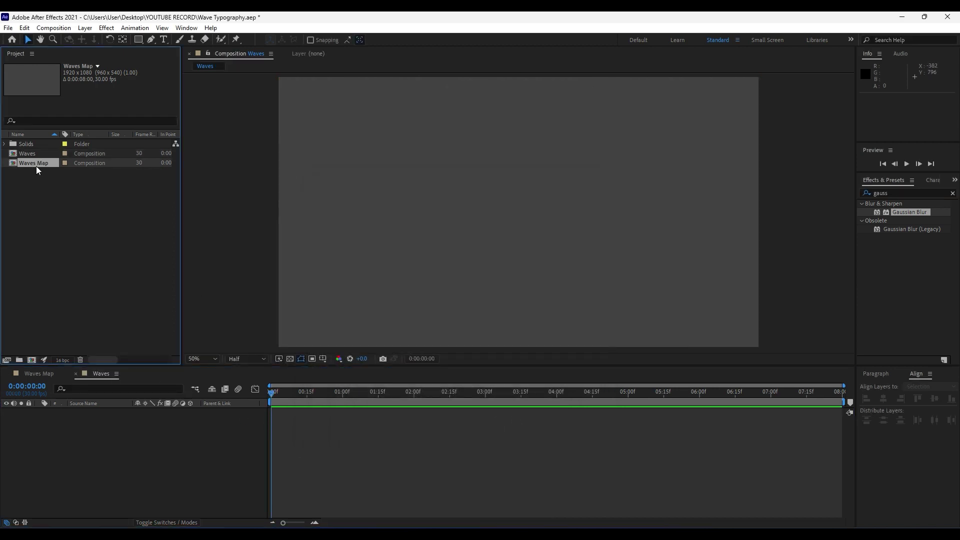
left_click_drag(35, 166, 98, 454)
left_click(7, 374)
left_click_drag(410, 392, 459, 393)
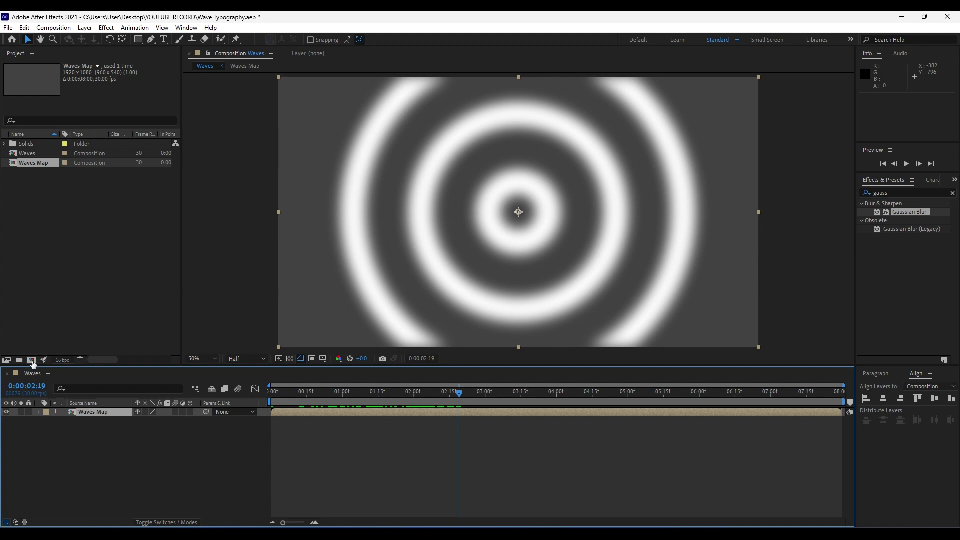
Set up an 850 × 150 px composition named Text 01
left_click(31, 360)
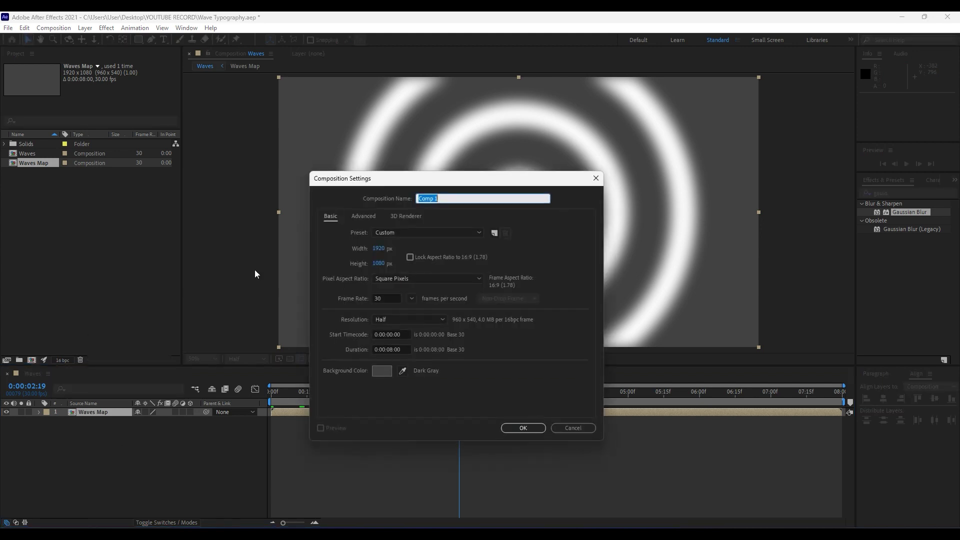
left_click(384, 248)
type("850")
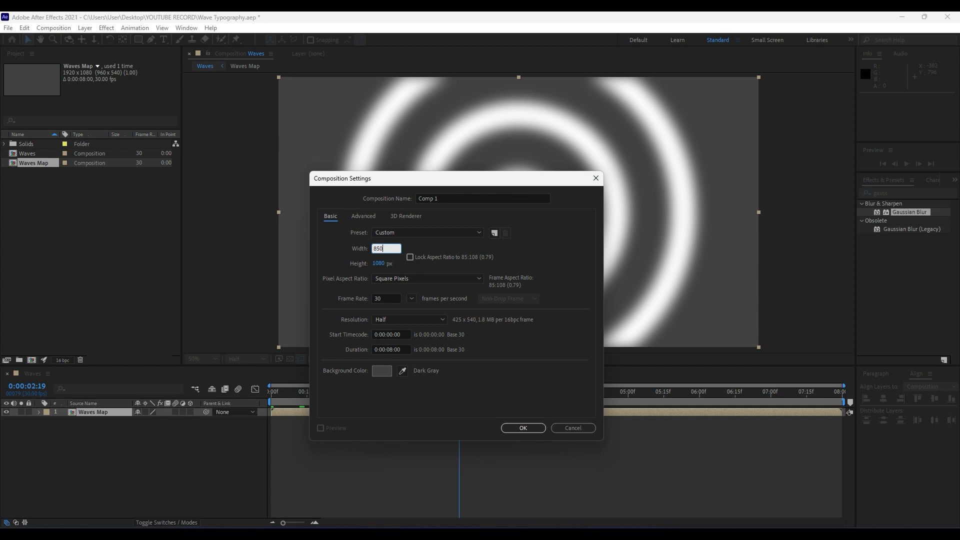
left_click(381, 263)
type("145")
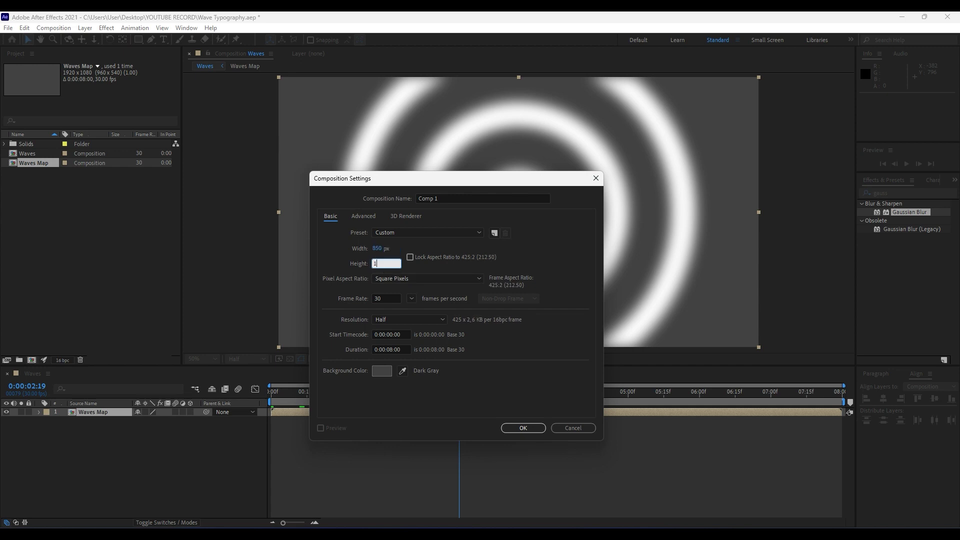
key("BackSpace")
key("BackSpace")
type("50")
left_click_drag(454, 199, 288, 188)
type("Text 01")
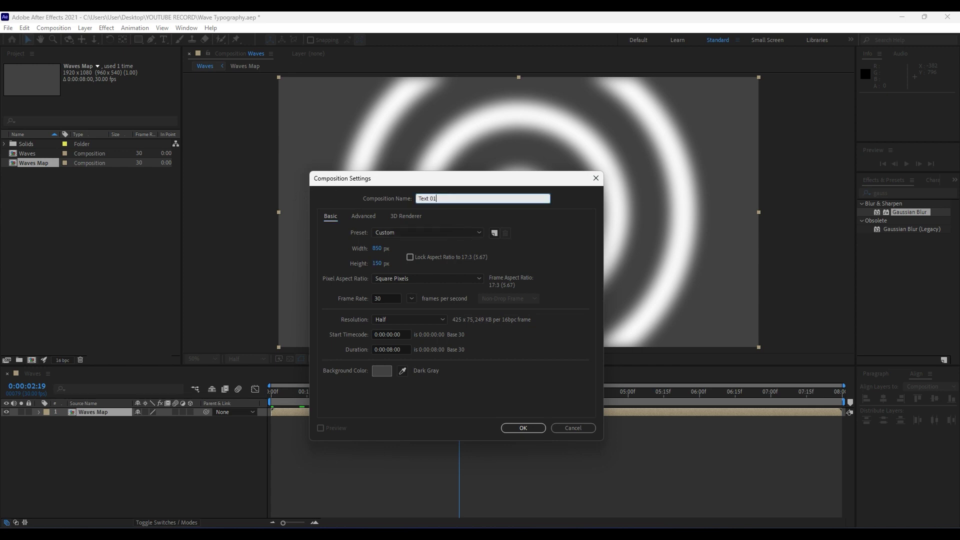
key("Return")
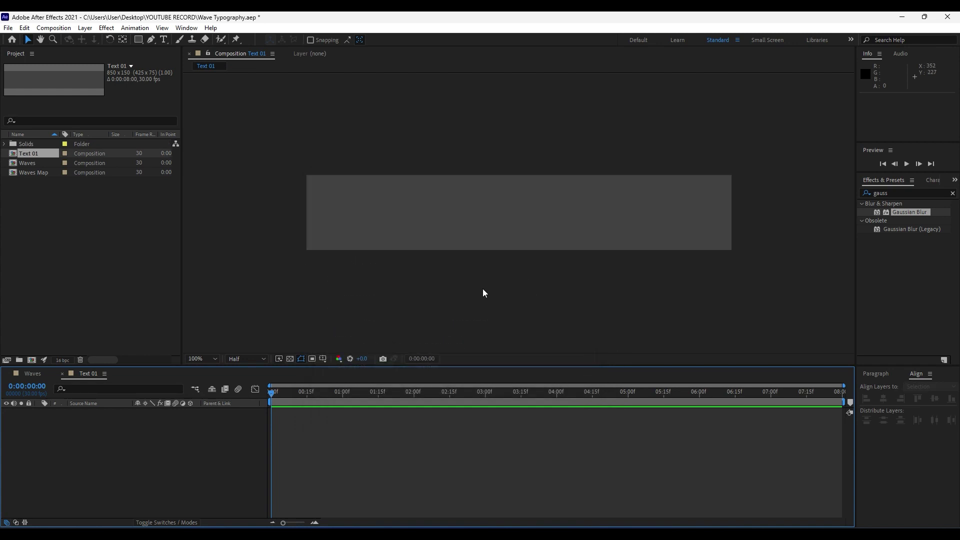
Type WAVES as a new text layer in Text 01
left_click(162, 41)
left_click(405, 233)
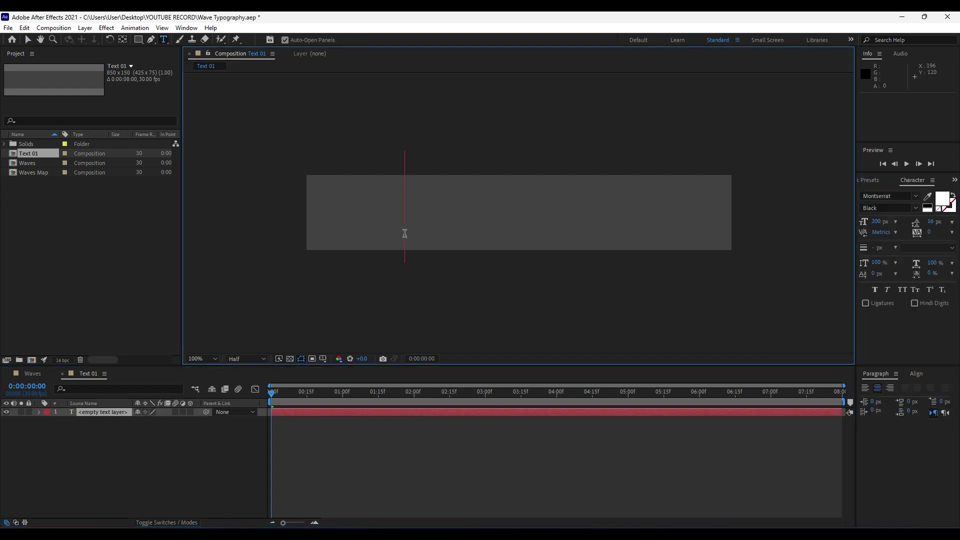
type("WAVES")
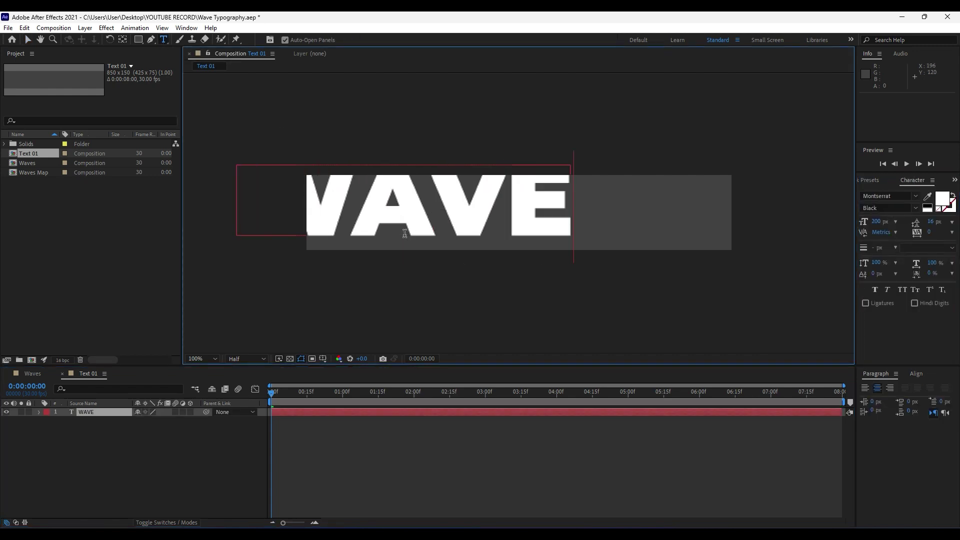
left_click(215, 425)
Centre the WAVES layer horizontally and vertically, then return to the Waves composition
left_click(100, 413)
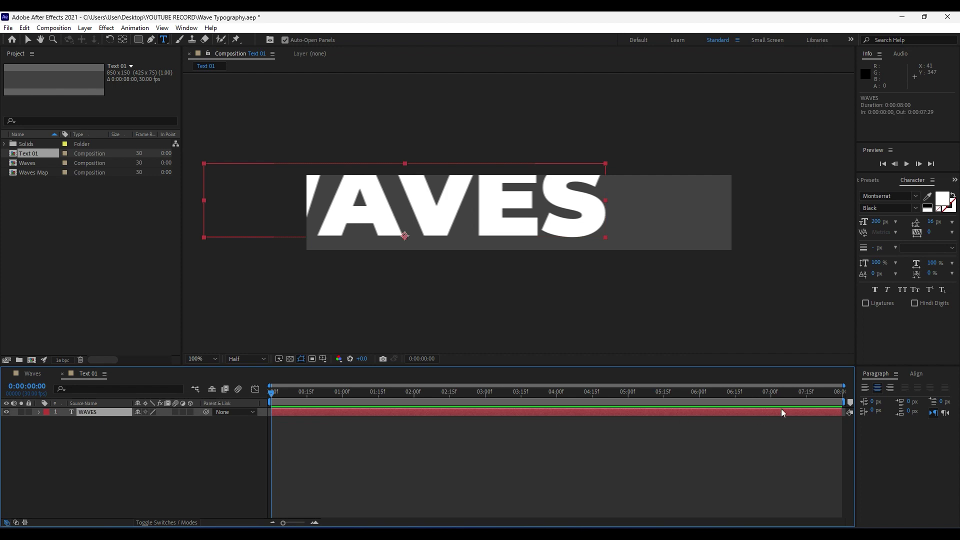
left_click(916, 375)
left_click(884, 398)
left_click(934, 398)
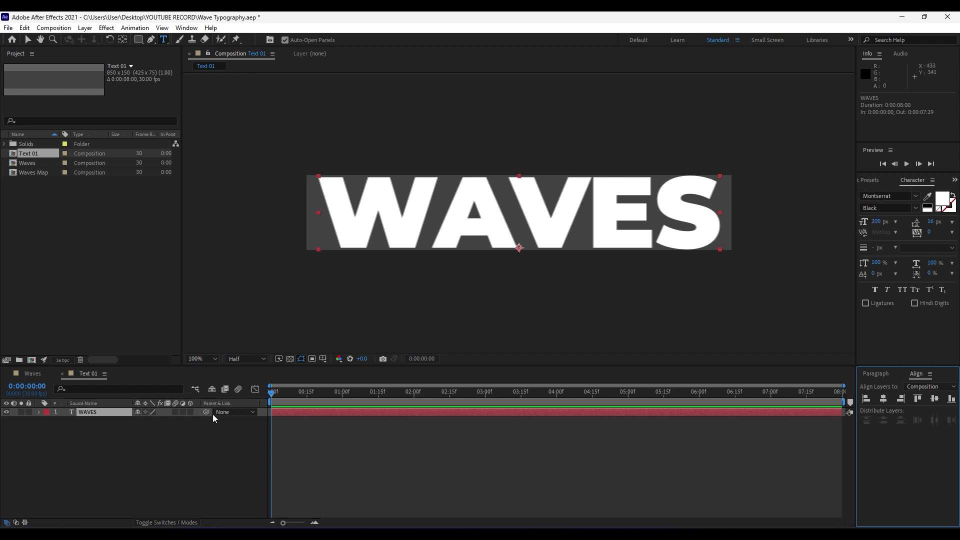
left_click(212, 470)
left_click(45, 373)
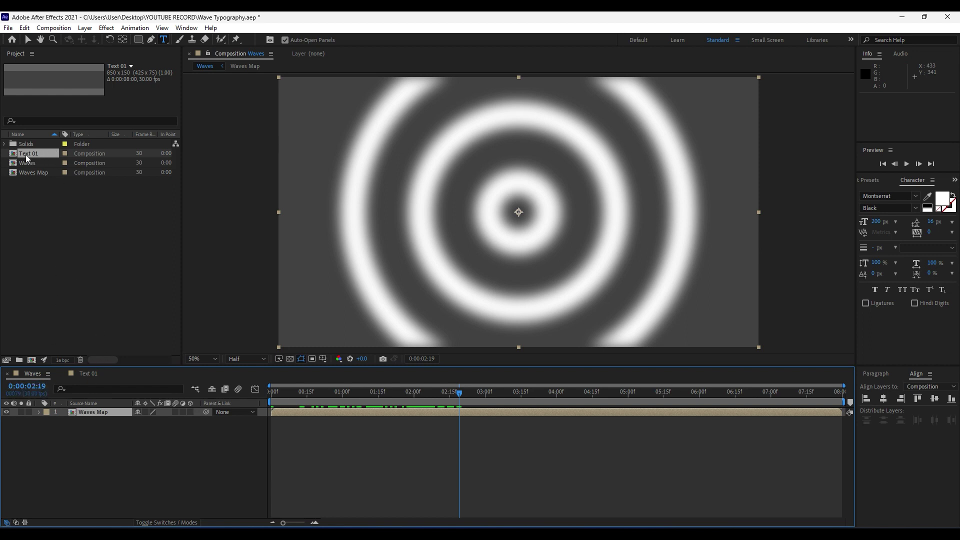
Add Text 01 to the Waves composition and apply Motion Tile to it
left_click_drag(27, 159, 135, 416)
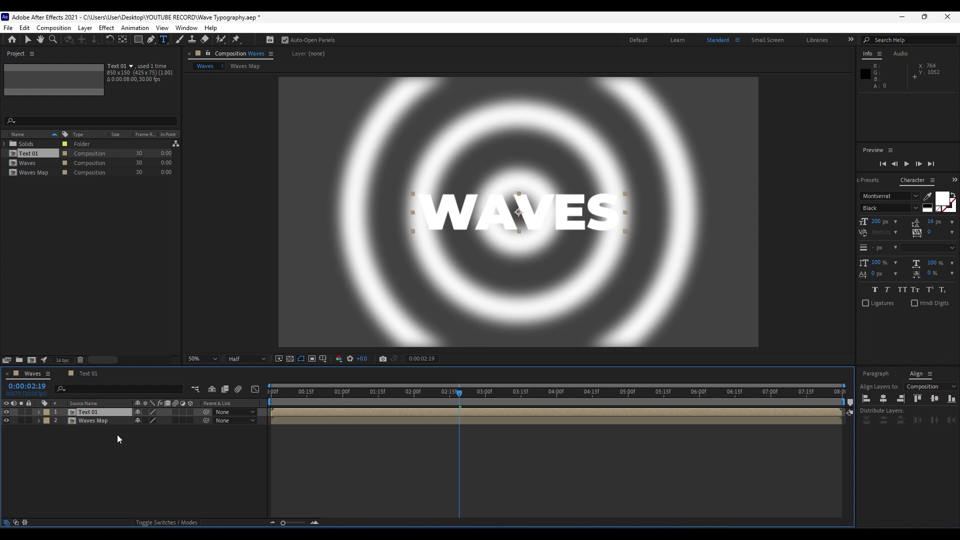
key("period")
left_click(875, 181)
left_click(903, 192)
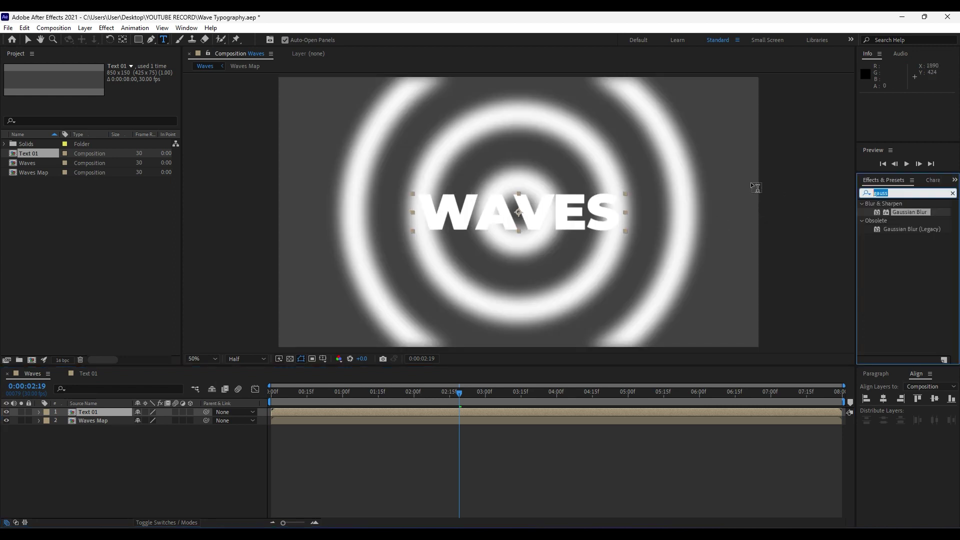
type("motion t")
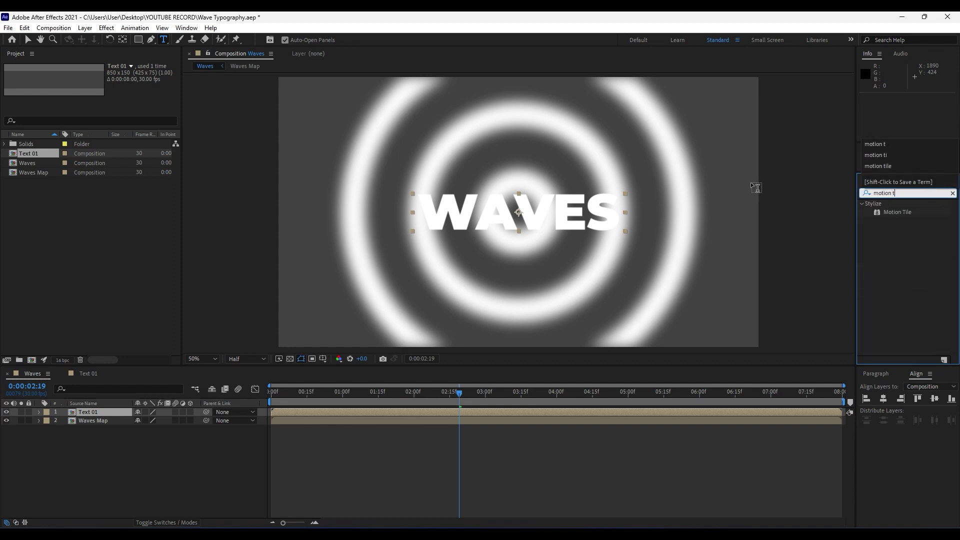
left_click_drag(897, 212, 101, 413)
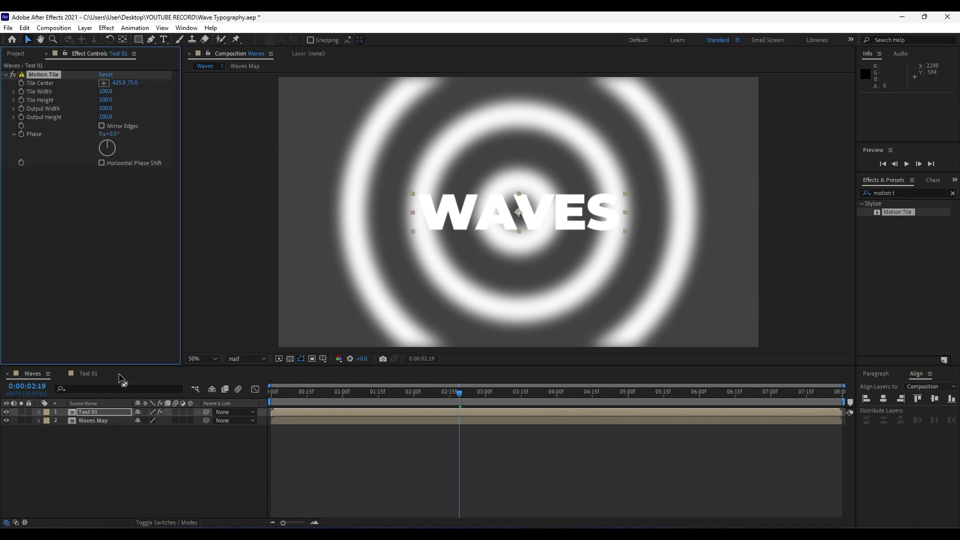
Set the Motion Tile output width and height to 900
left_click(106, 109)
type("9")
key("Tab")
type("9")
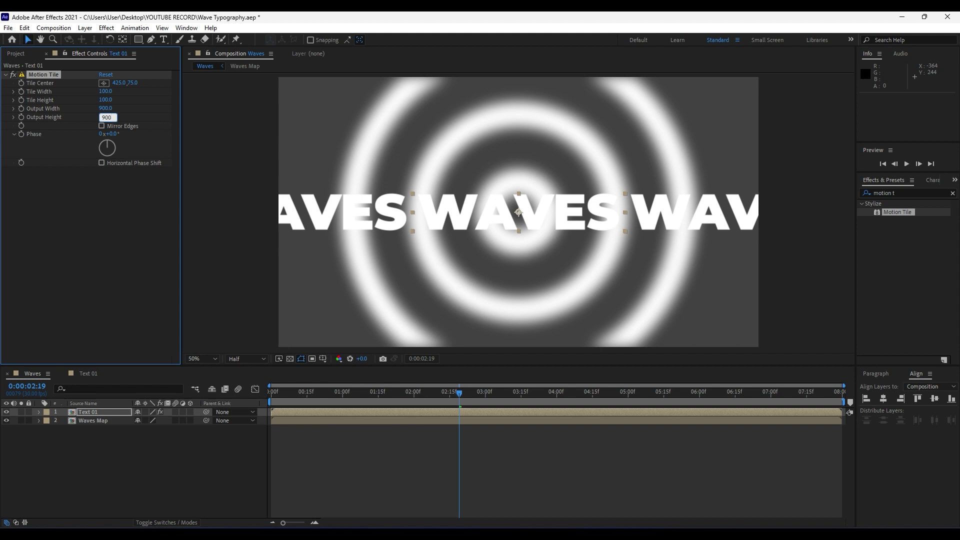
type("00")
key("Return")
Preview the tiled WAVES text and save the project
left_click_drag(323, 392, 412, 393)
key("space")
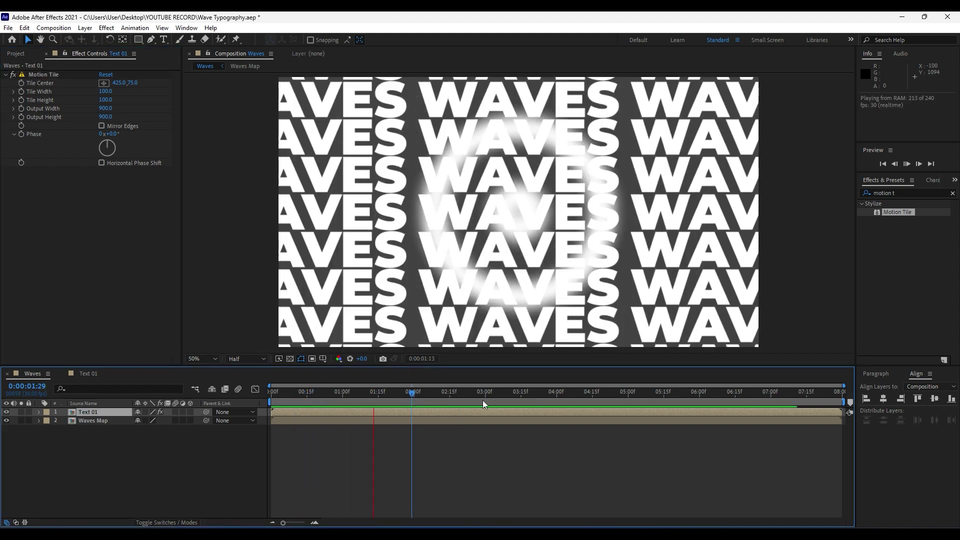
left_click(485, 394)
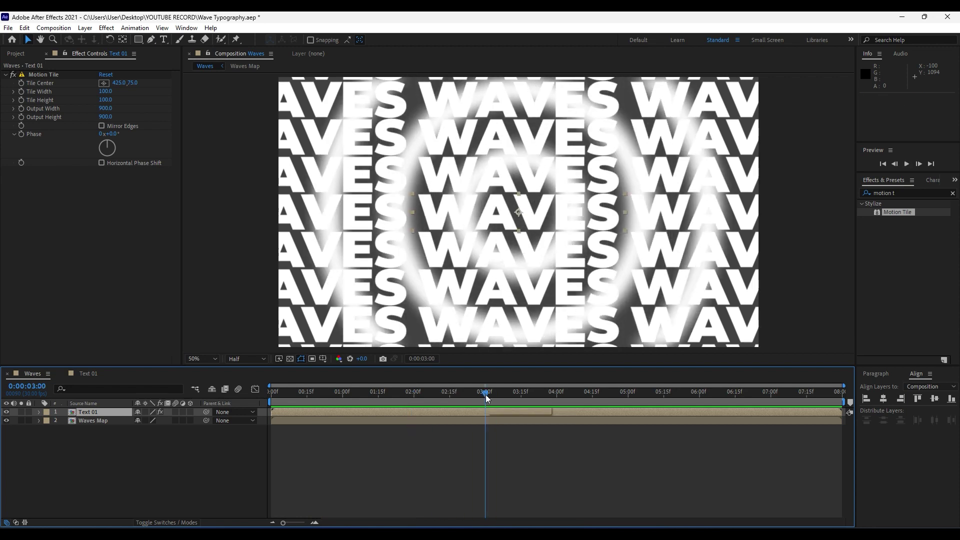
key("ctrl+s")
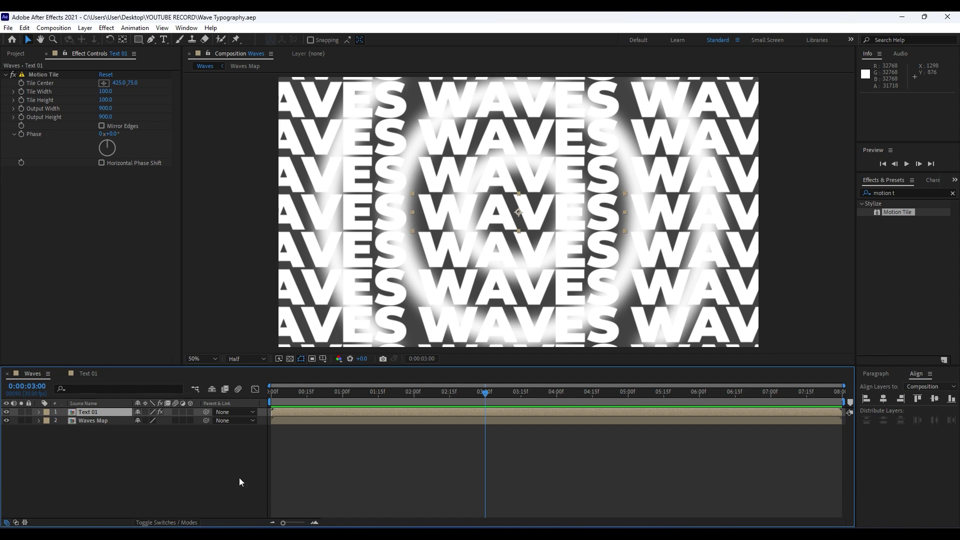
Add a new adjustment layer on top of the Waves composition
right_click(160, 465)
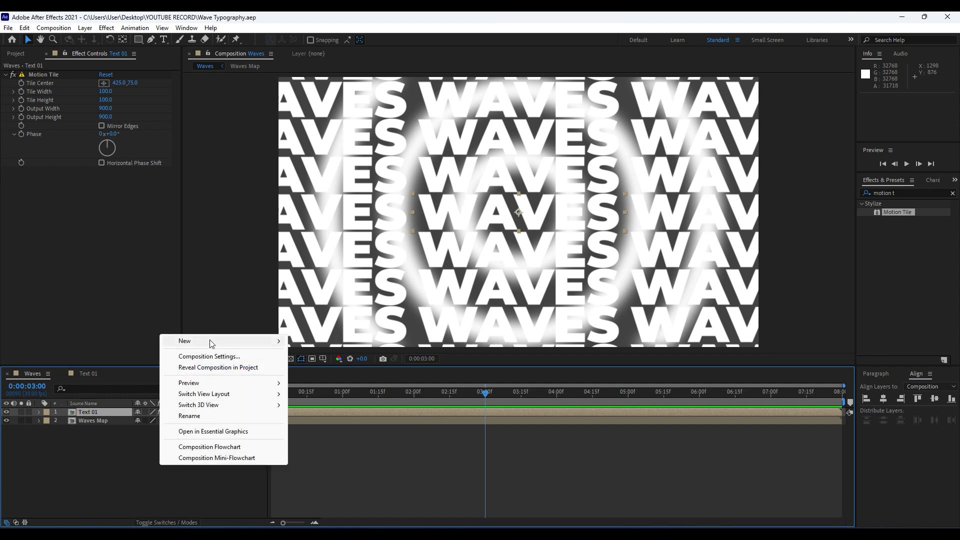
mouse_move(209, 340)
left_click(330, 422)
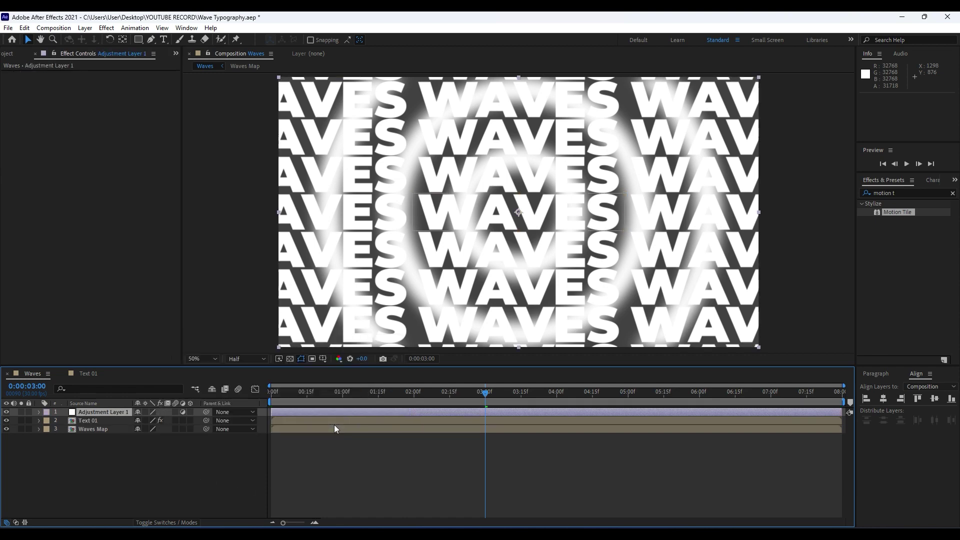
Apply Caustics to the adjustment layer with a white FFFFFF surface colour
left_click(906, 194)
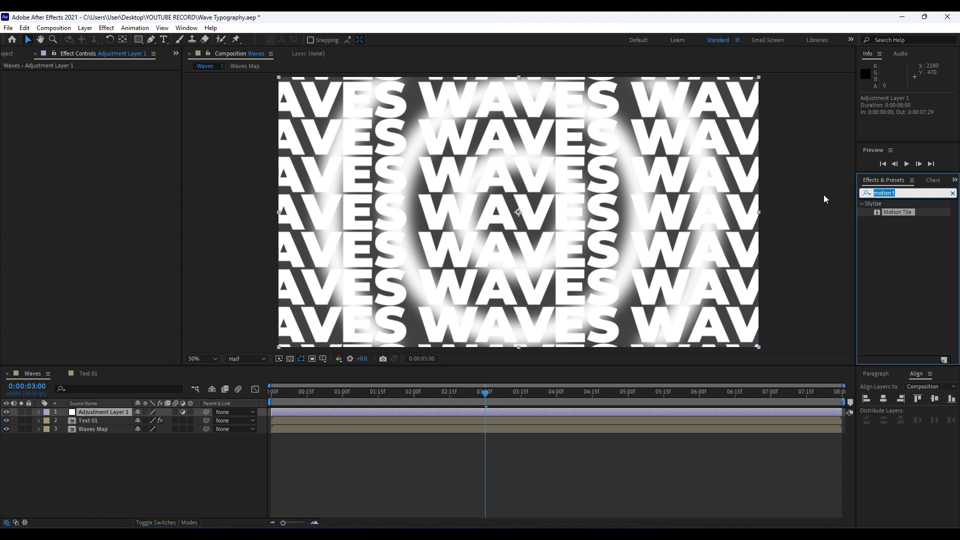
type("caus")
left_click_drag(892, 212, 107, 413)
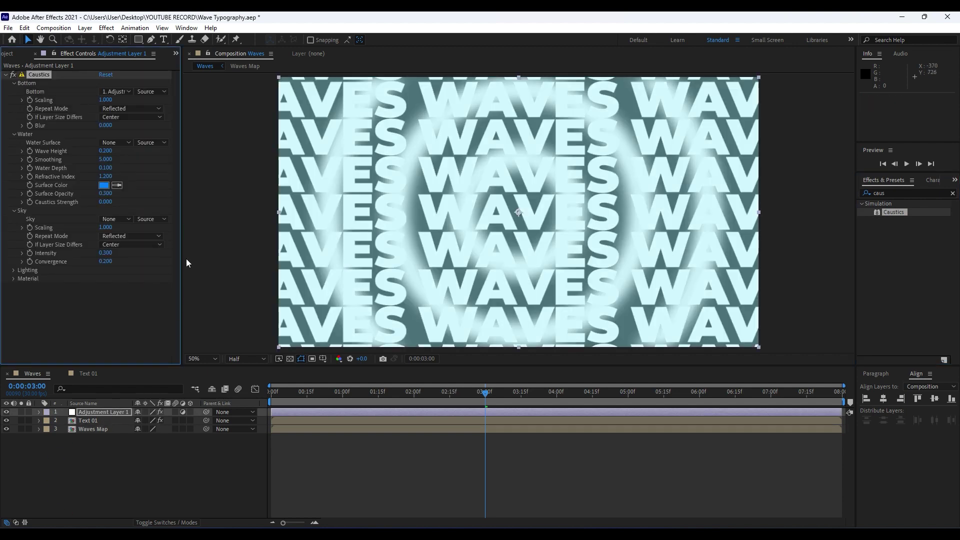
scroll(416, 242, "down", 2)
scroll(455, 257, "up", 2)
left_click(104, 186)
type("FFFFFF")
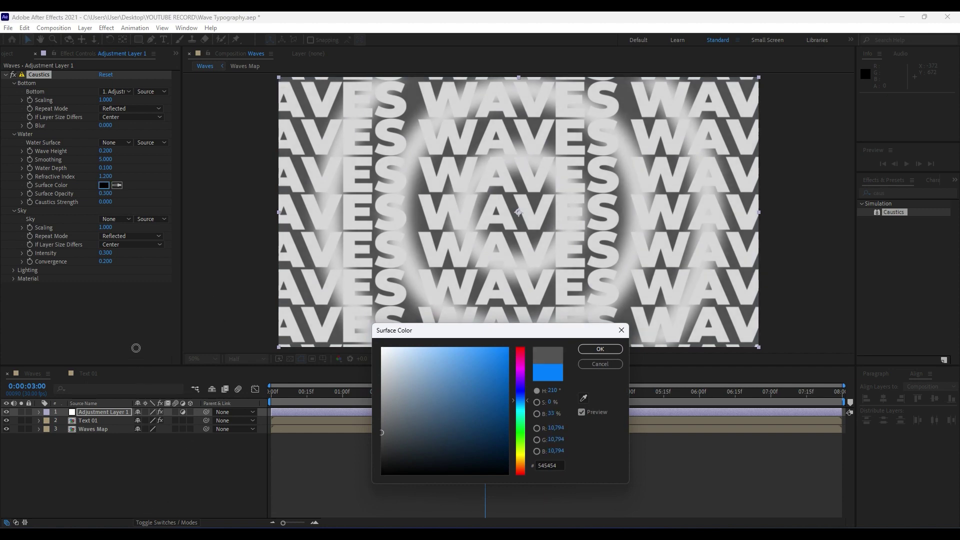
left_click(590, 351)
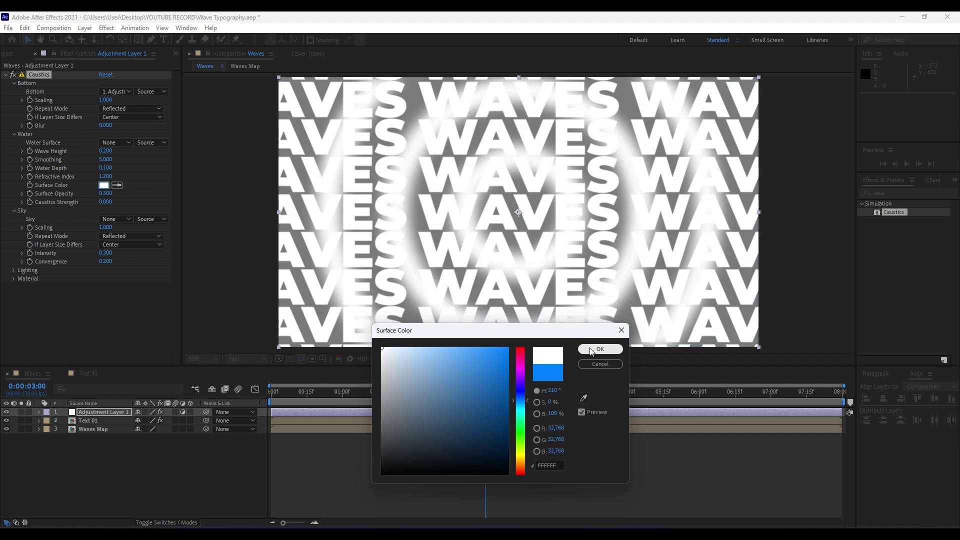
left_click(151, 480)
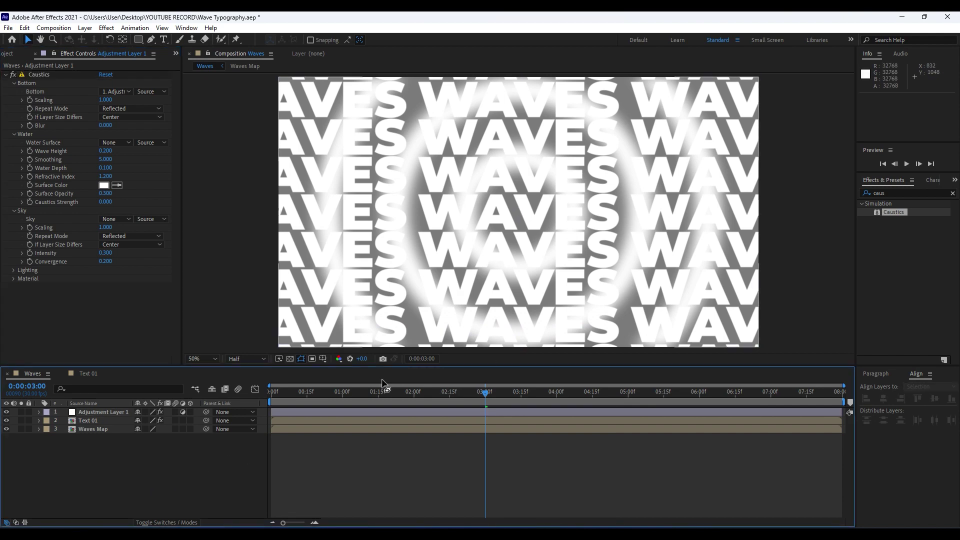
Create a new solid layer named BG
right_click(150, 479)
mouse_move(203, 356)
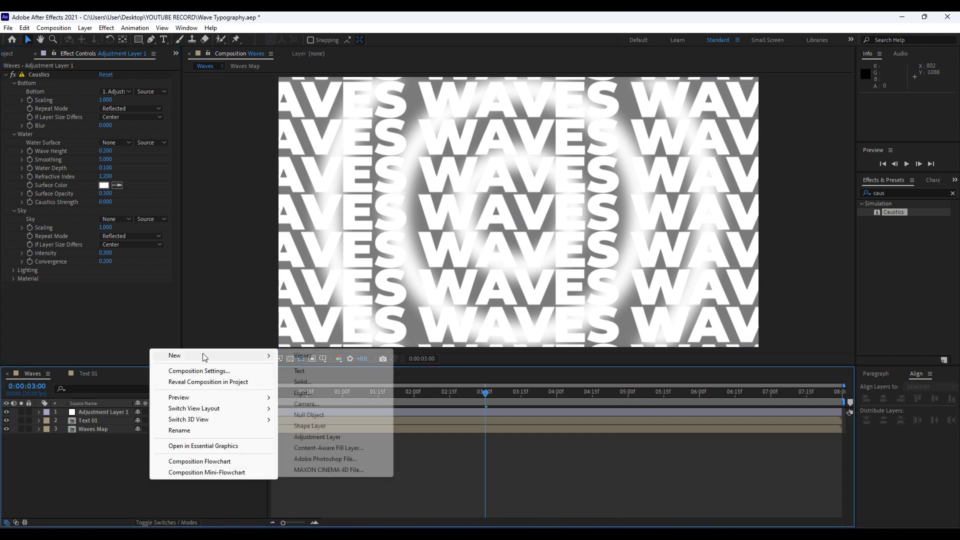
left_click(327, 383)
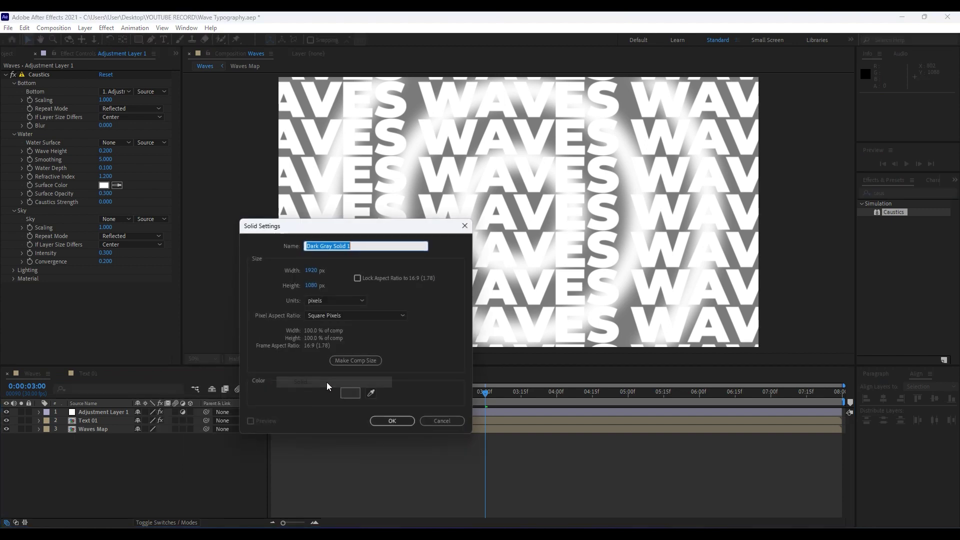
type("VG")
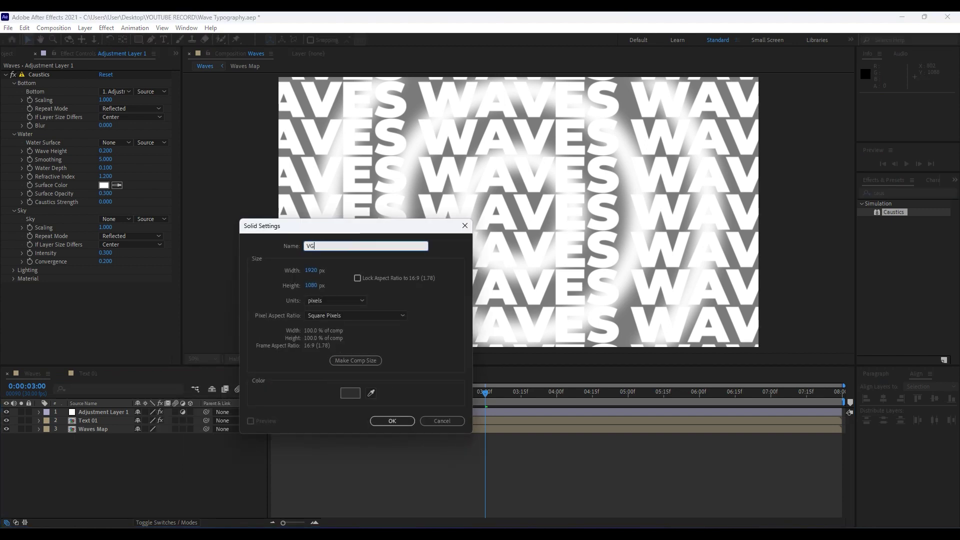
key("Return")
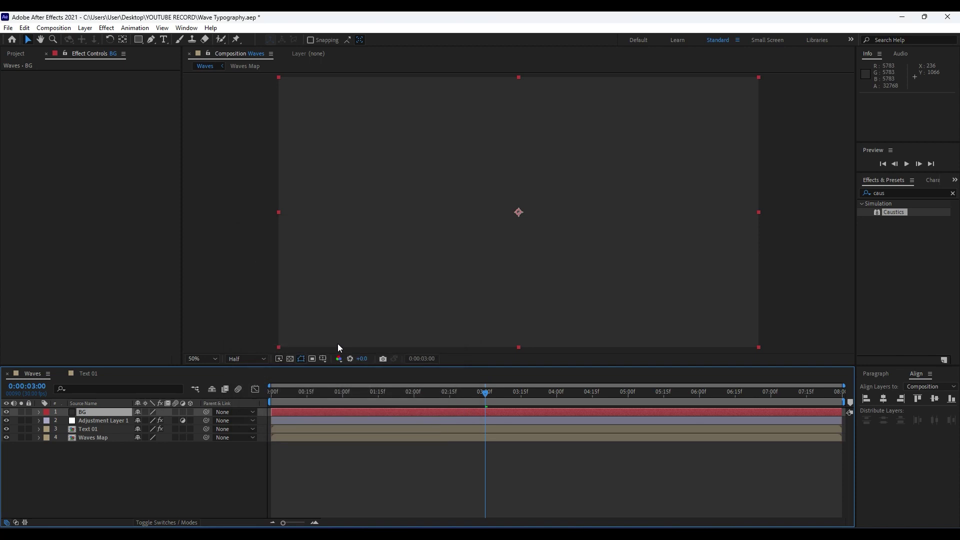
Apply Fill to BG with a near-black 181818 colour
key("ctrl+5")
type("fill")
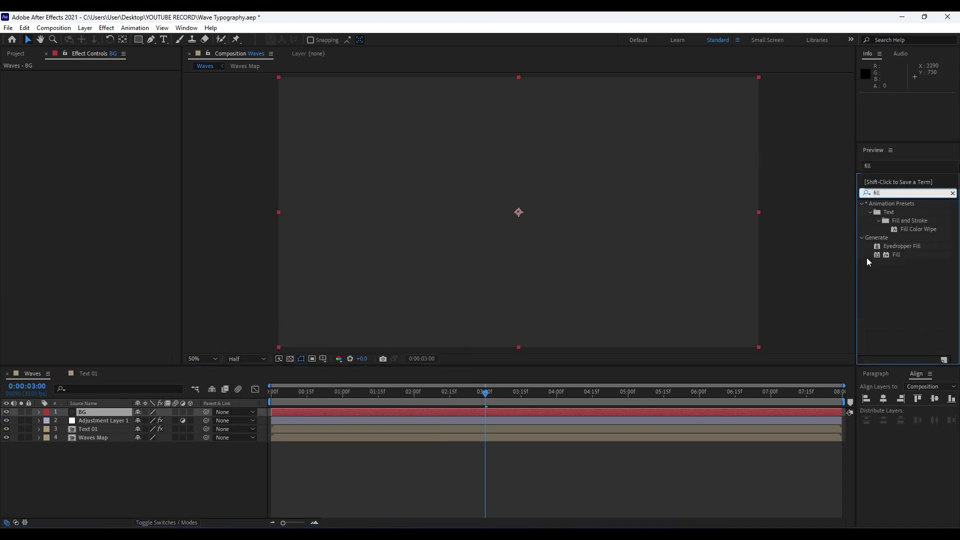
left_click_drag(866, 257, 82, 456)
left_click(103, 100)
left_click_drag(395, 426, 331, 464)
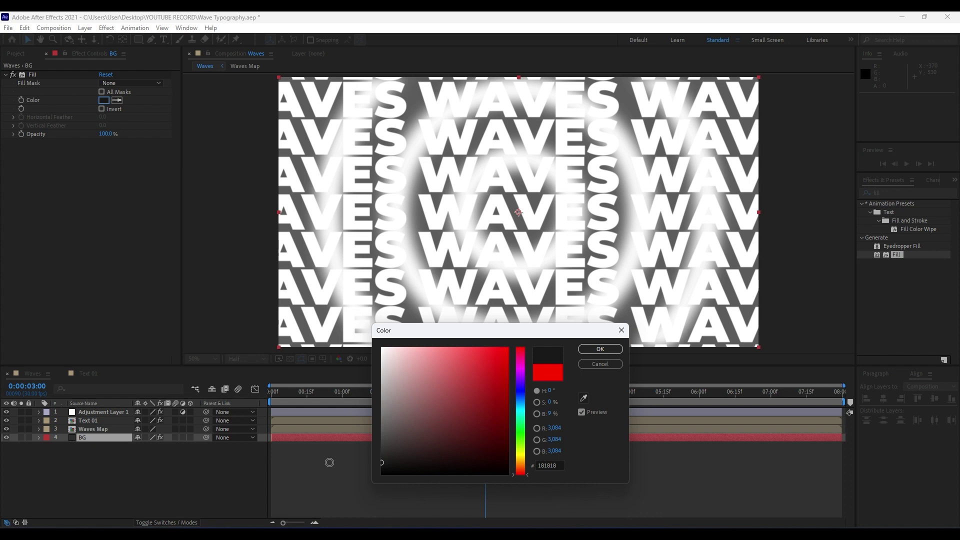
left_click(600, 348)
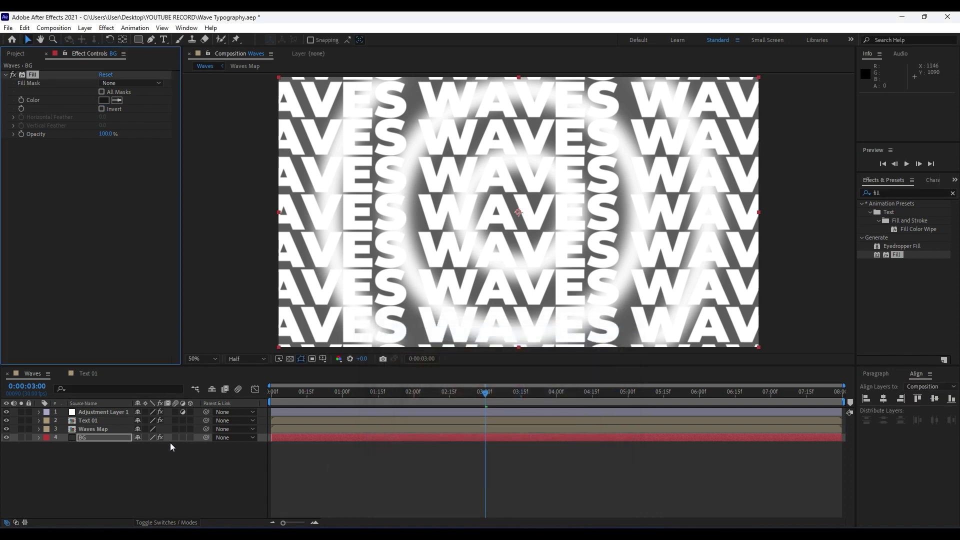
Set the Caustics Water Surface to the Waves Map layer and hide Waves Map
left_click(118, 415)
left_click_drag(310, 399, 446, 383)
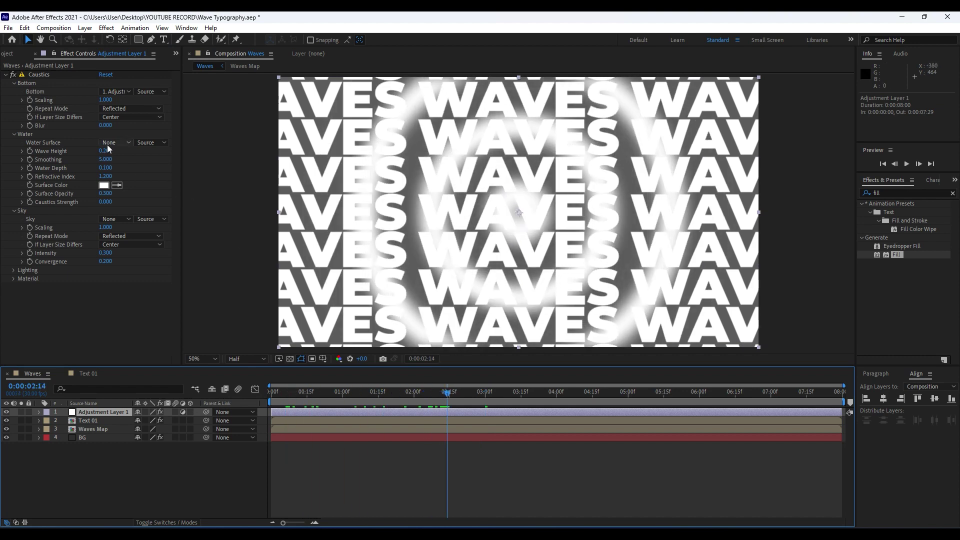
key("ctrl+s")
left_click(117, 143)
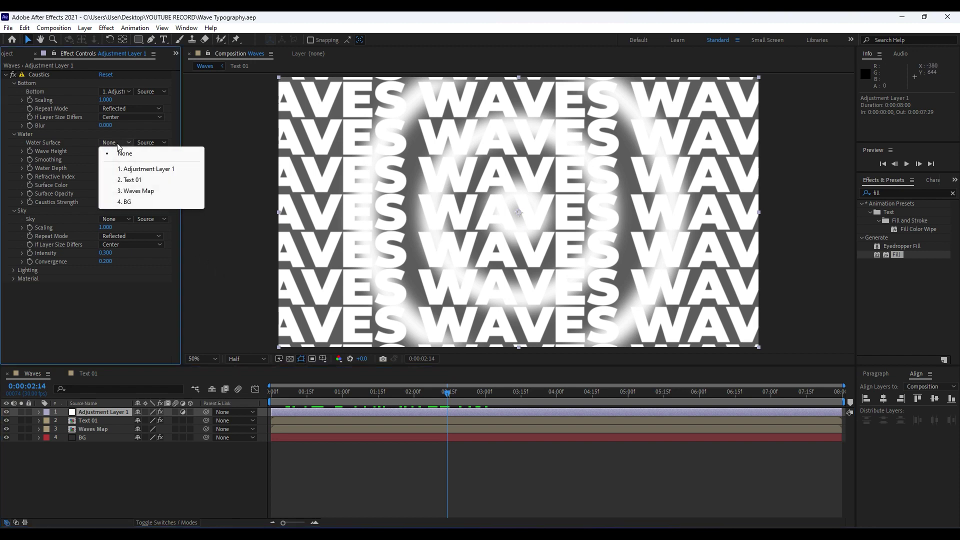
left_click(146, 194)
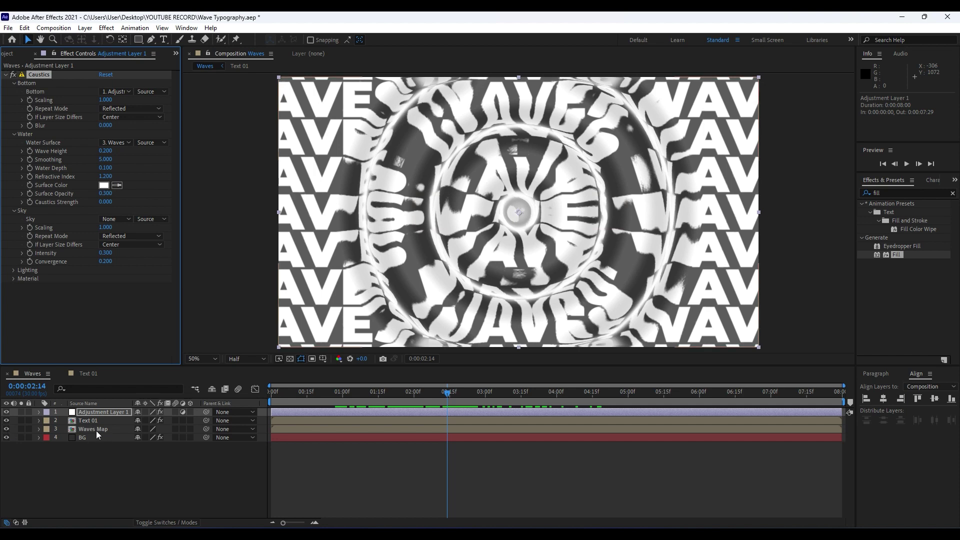
left_click(6, 429)
left_click_drag(332, 395, 505, 397)
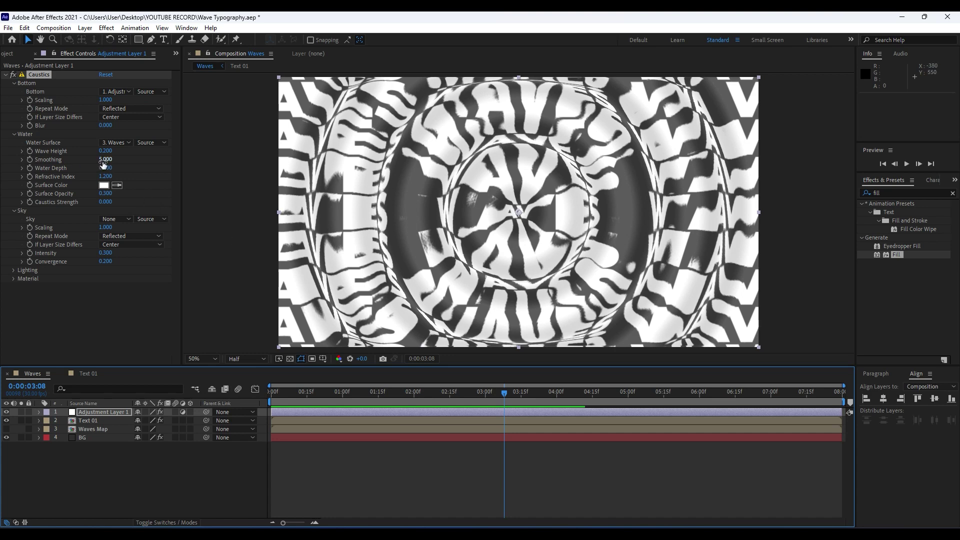
Raise Caustics Smoothing from 5 to 50 and set Refractive Index to 1.1
left_click_drag(104, 163, 449, 165)
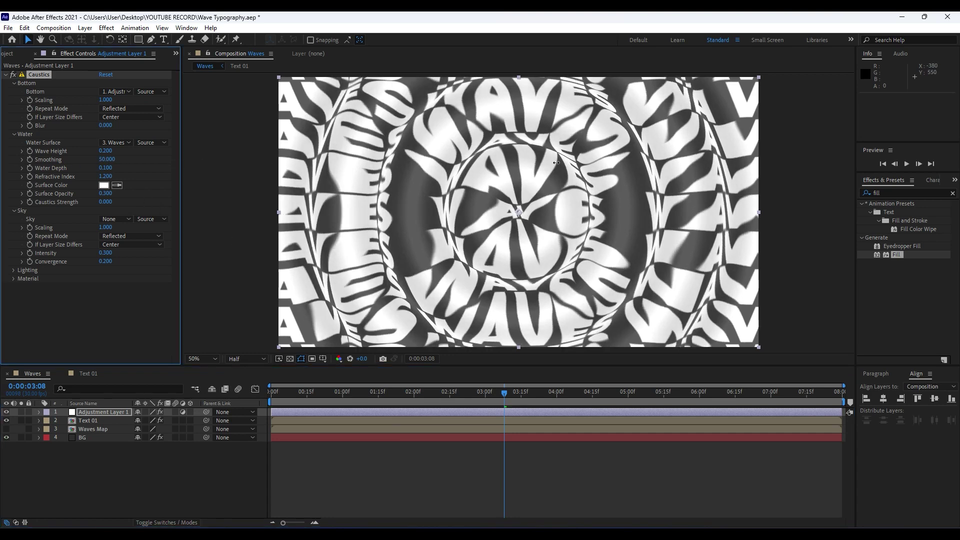
left_click_drag(487, 394, 525, 400)
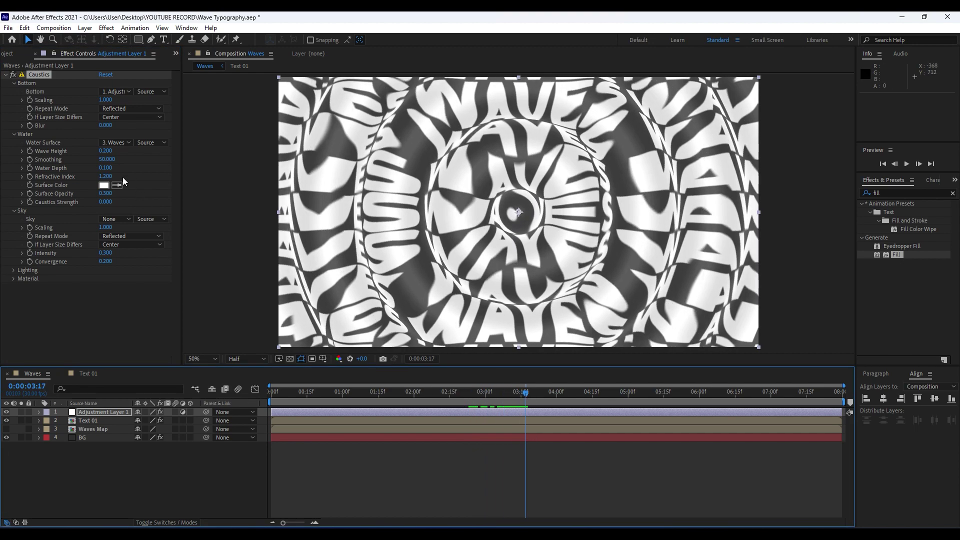
left_click(106, 176)
left_click(106, 176)
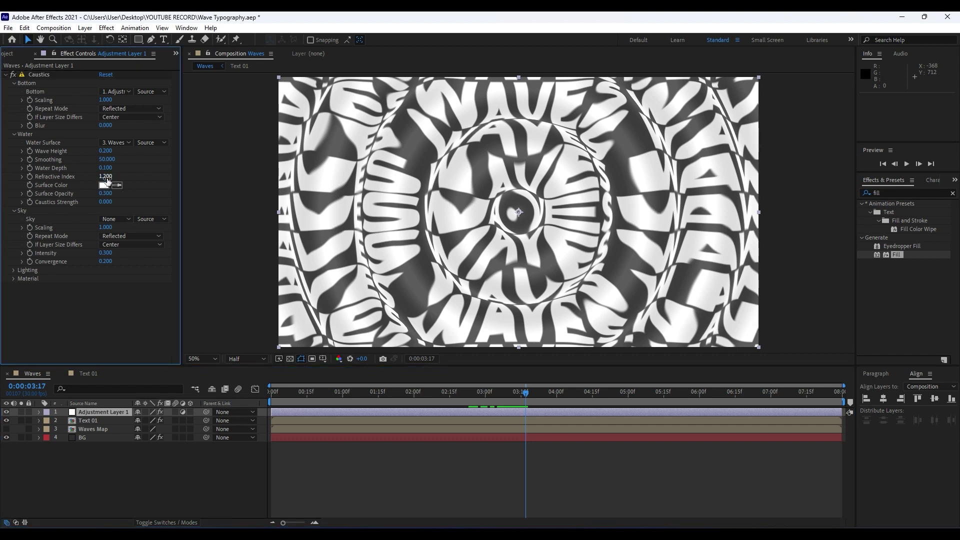
type("1.1")
key("Return")
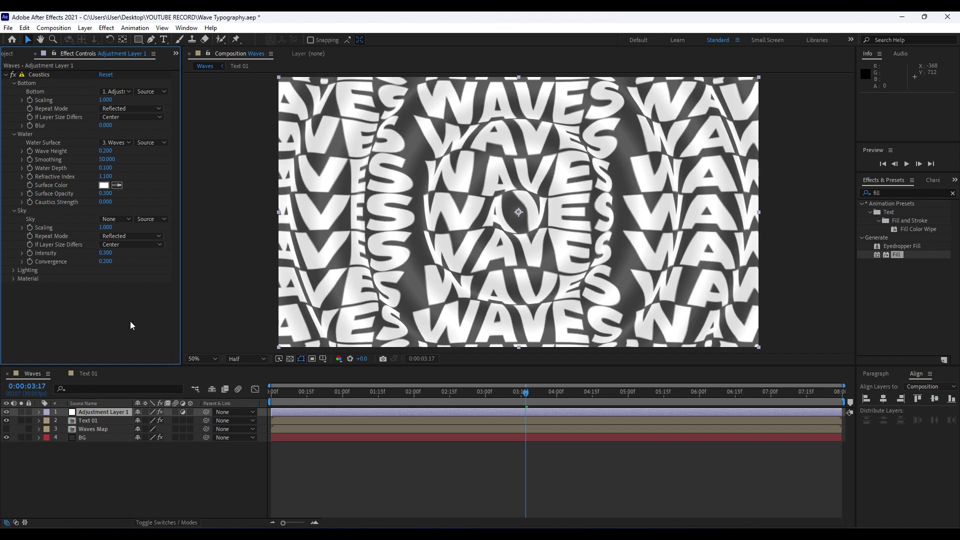
left_click_drag(415, 395, 565, 396)
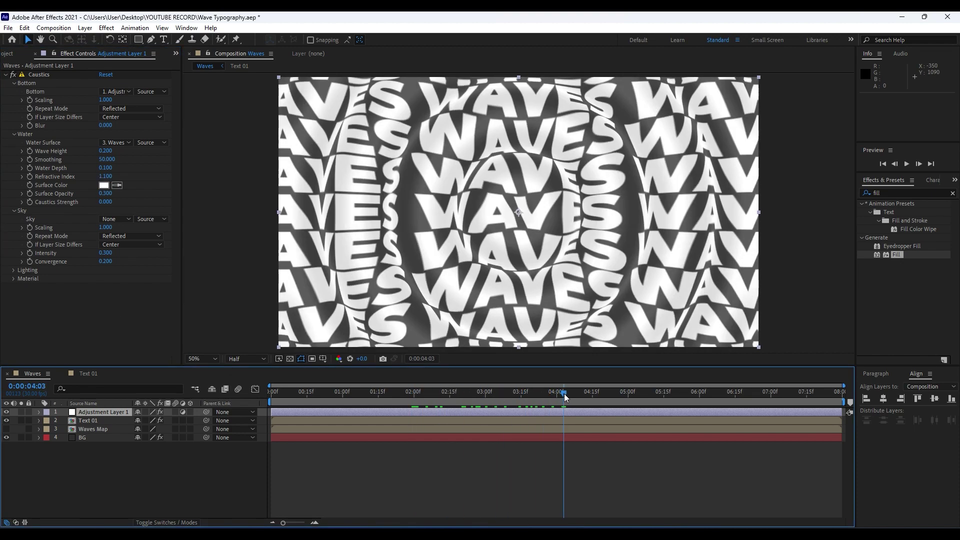
Preview the rippling WAVES animation and park the playhead at 4:07
key("space")
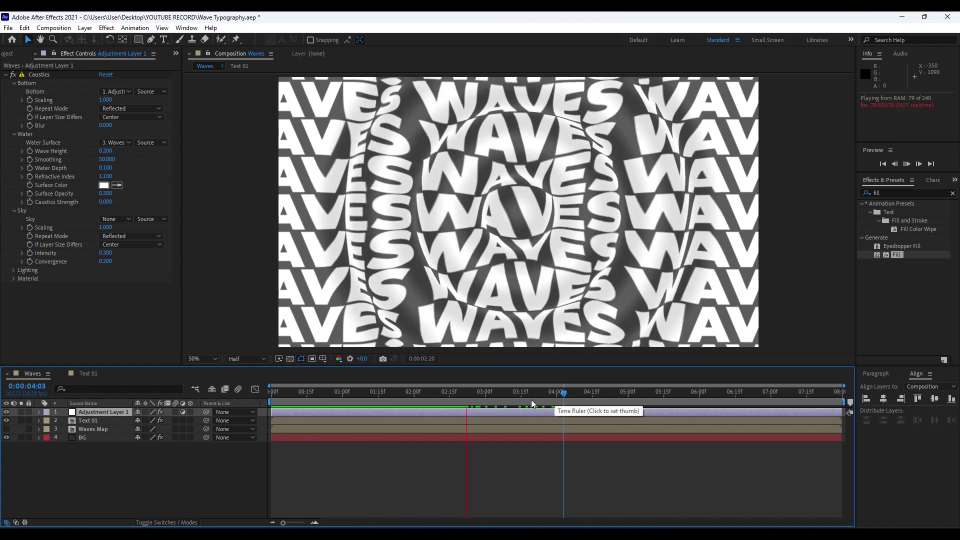
key("space")
left_click_drag(504, 398, 574, 395)
Change the BG layer's Fill colour to pure black (000000)
left_click(92, 439)
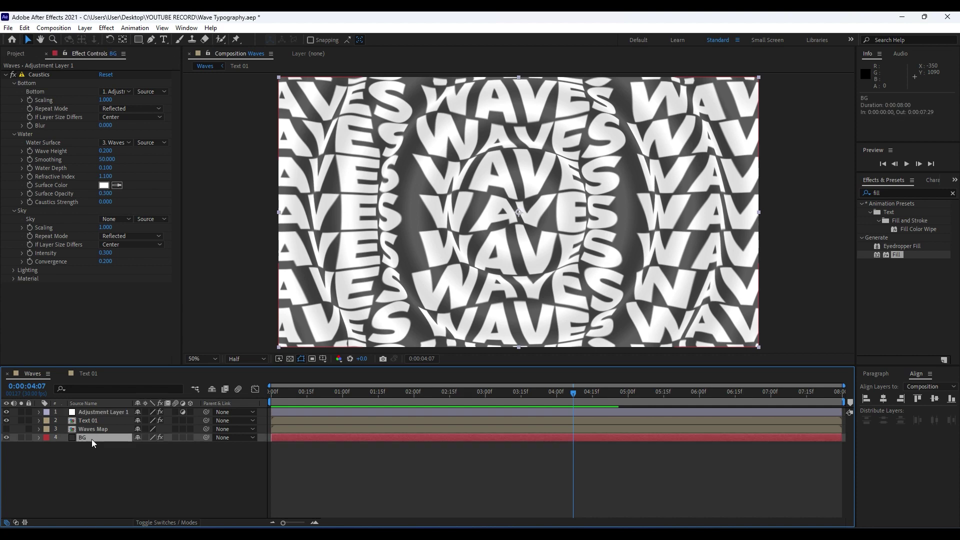
left_click(104, 100)
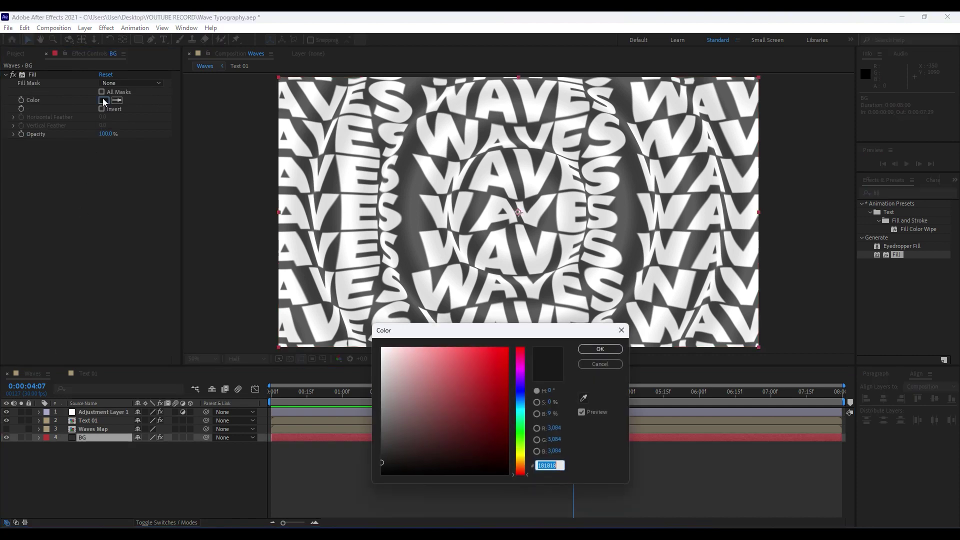
left_click_drag(384, 462, 334, 510)
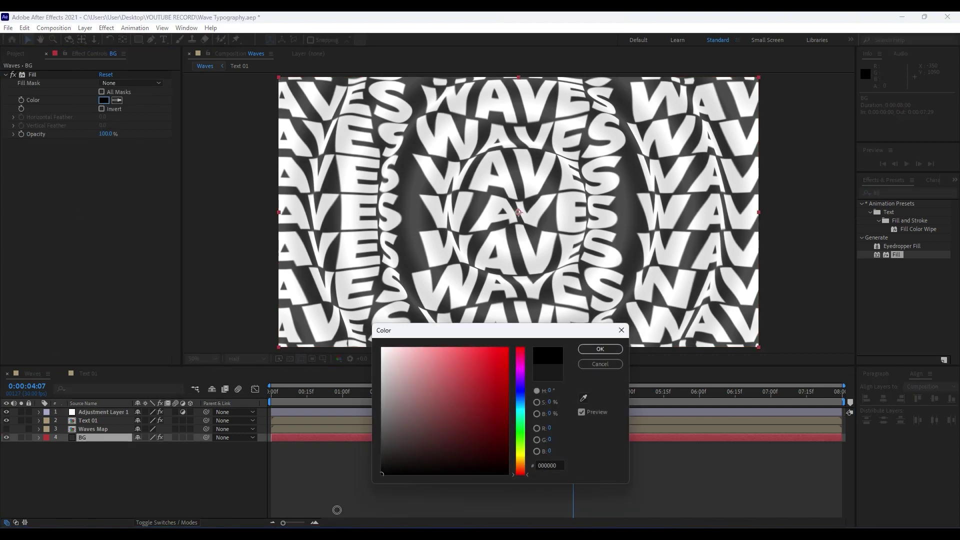
left_click(604, 351)
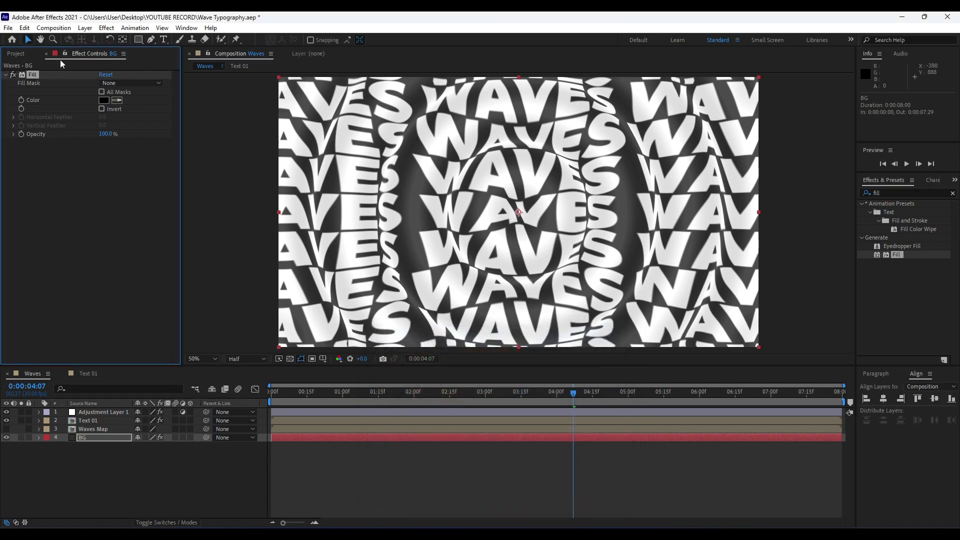
left_click(46, 54)
left_click_drag(433, 391, 675, 395)
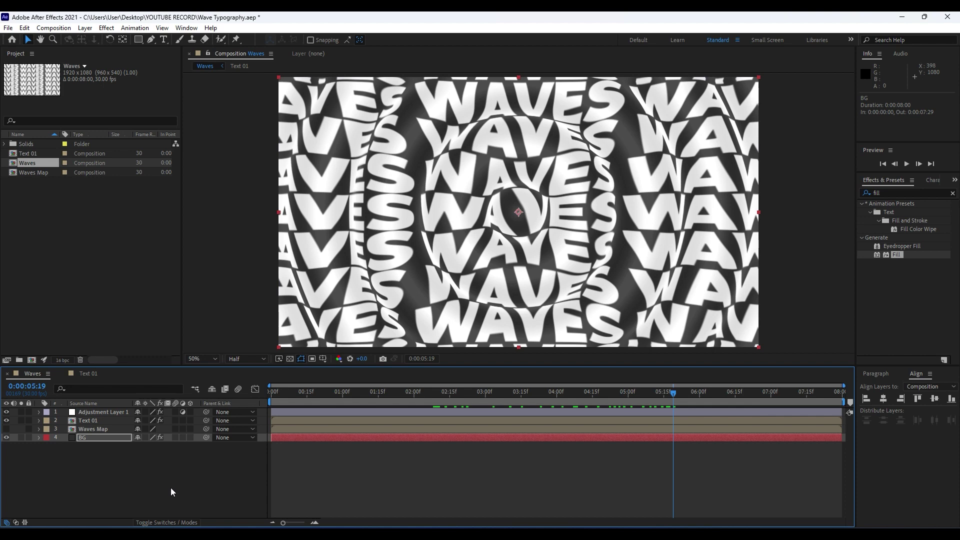
Pre-compose all four Waves layers into a new composition named Final
left_click_drag(170, 491, 45, 409)
right_click(88, 428)
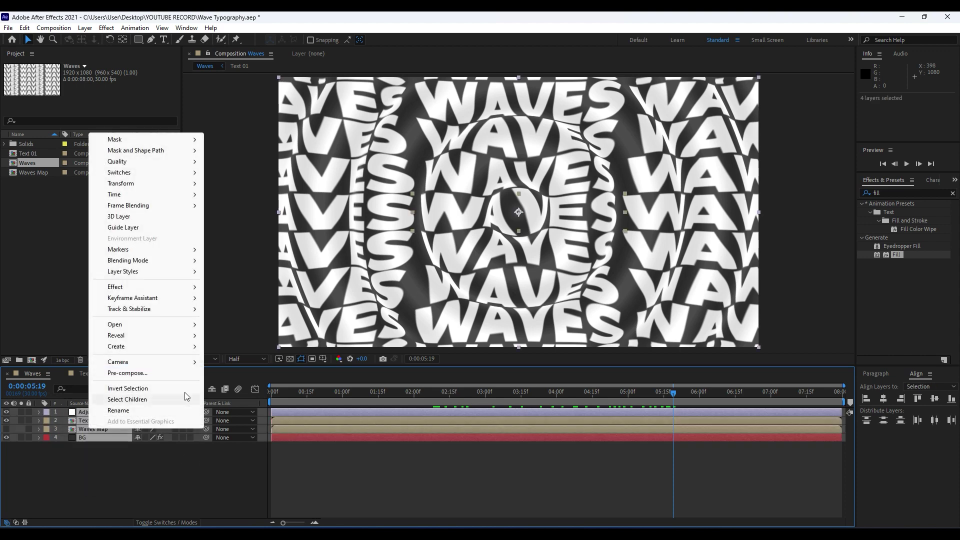
left_click(145, 374)
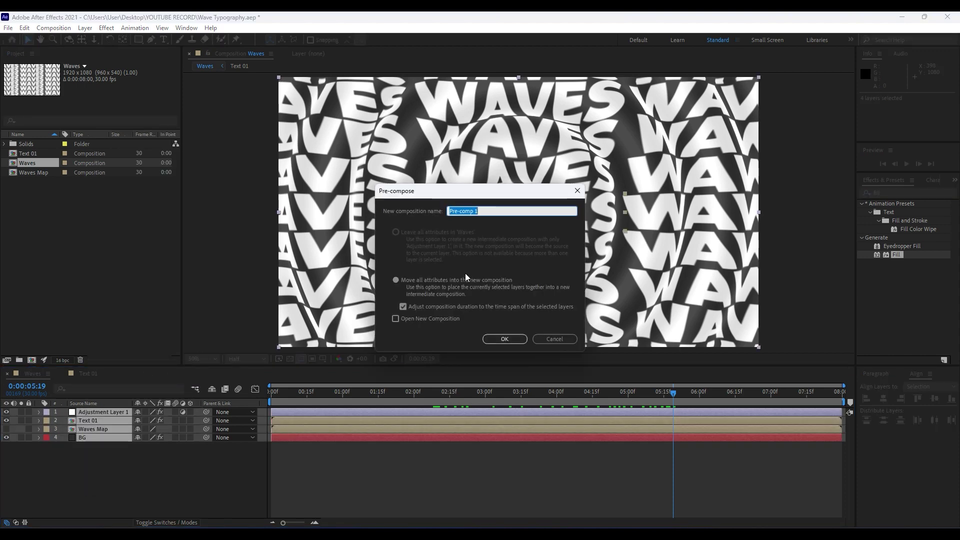
type("Final")
left_click(510, 339)
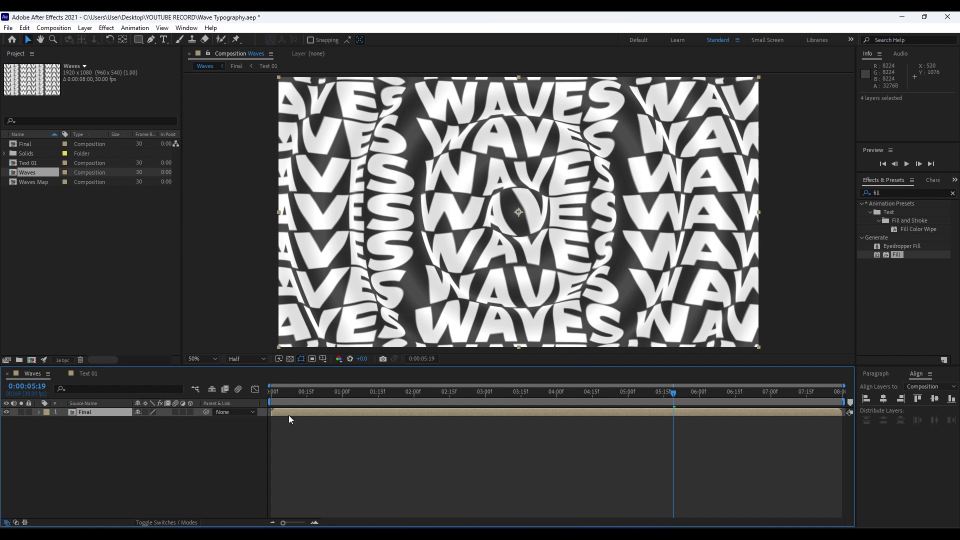
Make the Final layer 3D and add a new camera, Camera 1
left_click(190, 412)
right_click(134, 457)
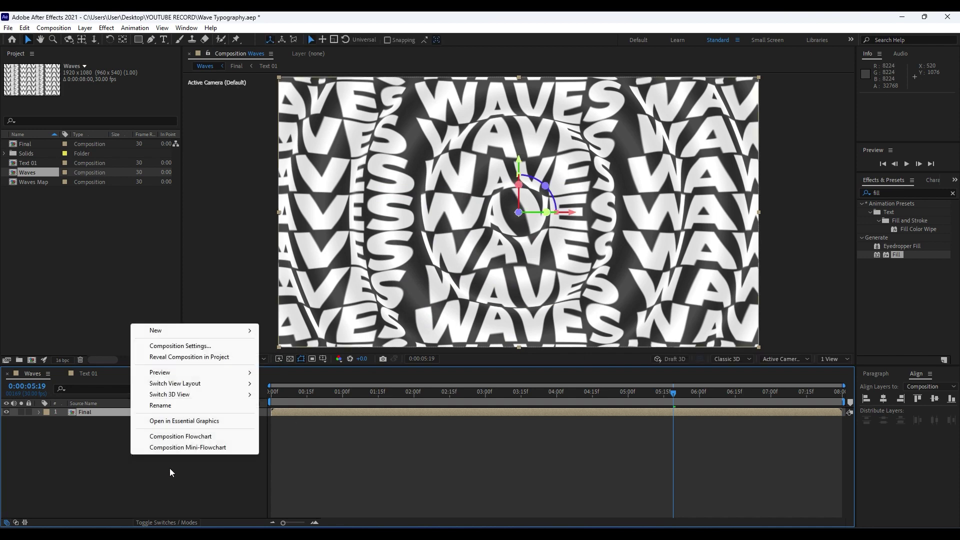
mouse_move(184, 332)
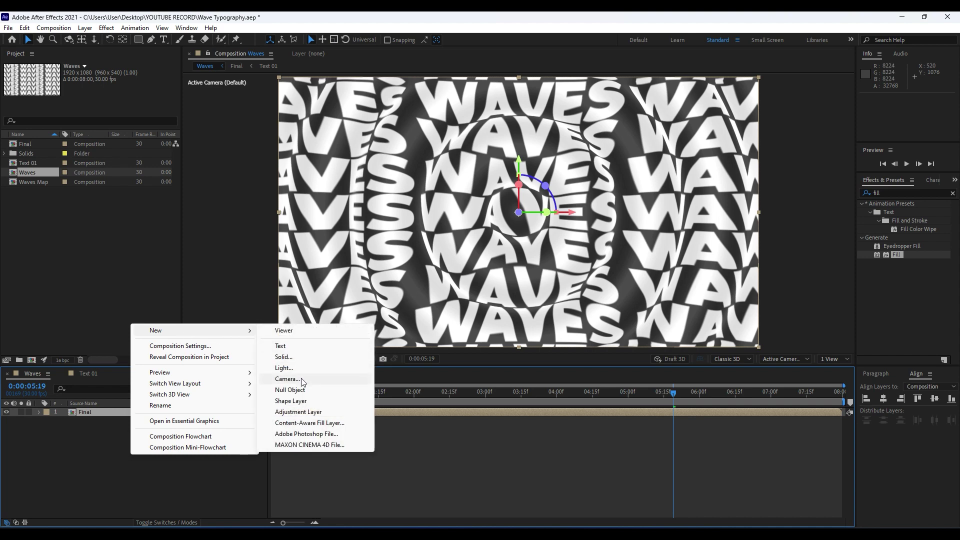
left_click(314, 376)
left_click(582, 381)
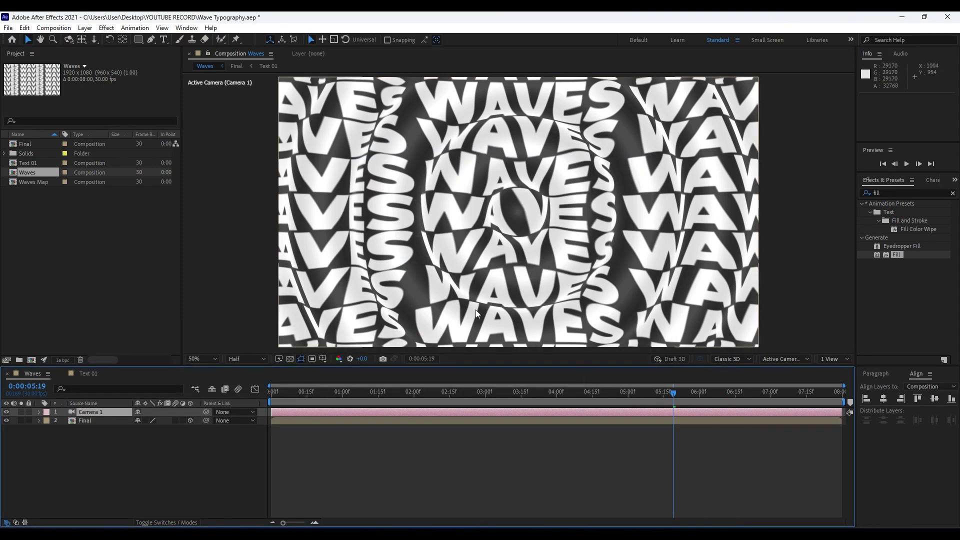
Orbit Camera 1 to tilt the WAVES plane into perspective, then reselect Final
left_click(81, 39)
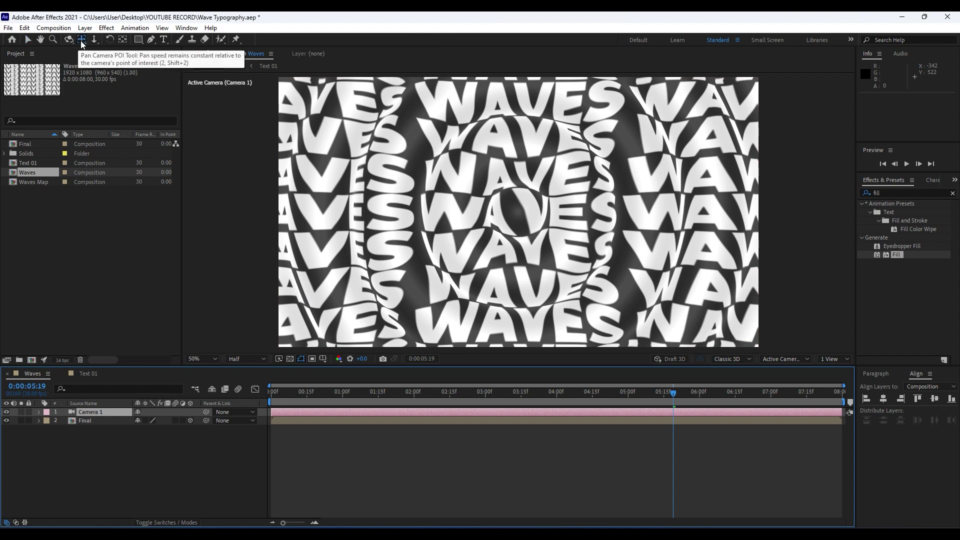
key("3")
key("1")
left_click_drag(445, 200, 426, 161)
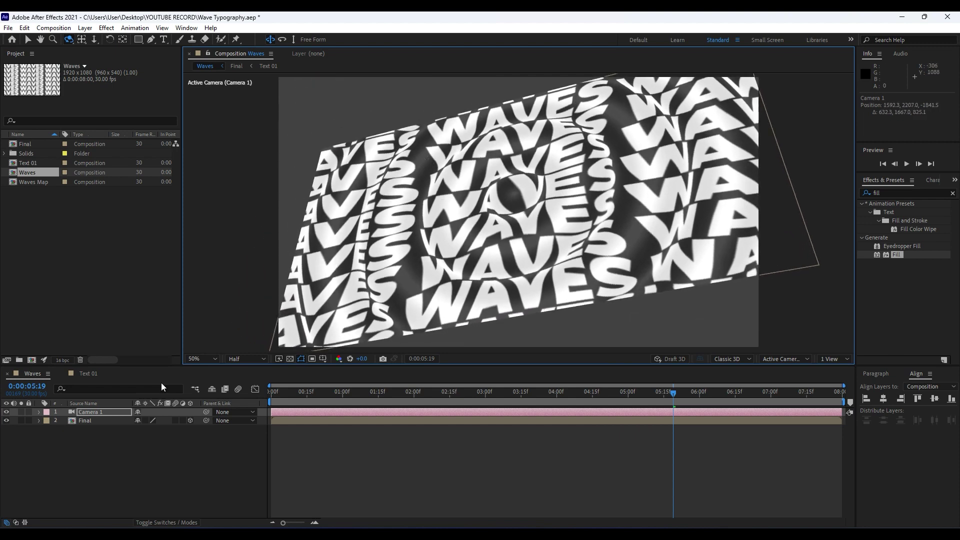
left_click(121, 443)
left_click(91, 423)
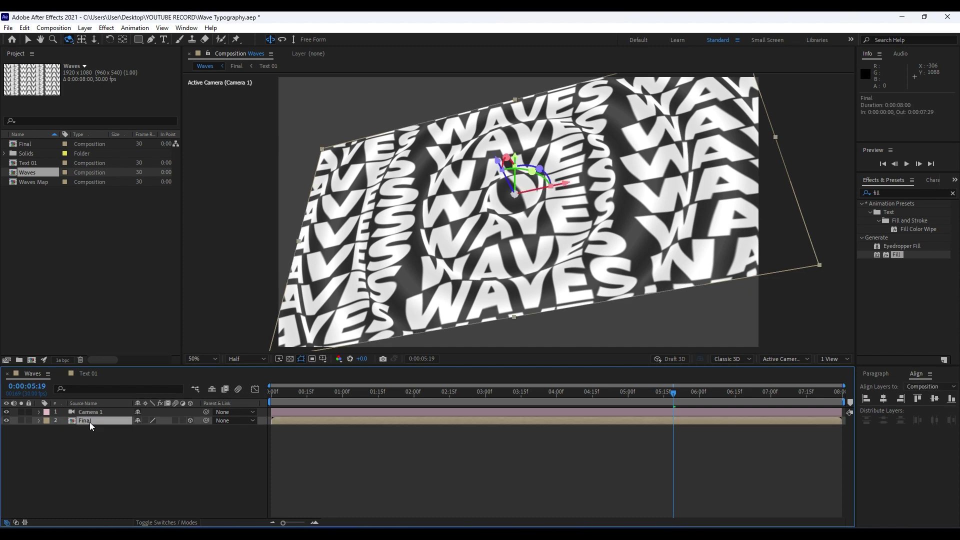
left_click(902, 193)
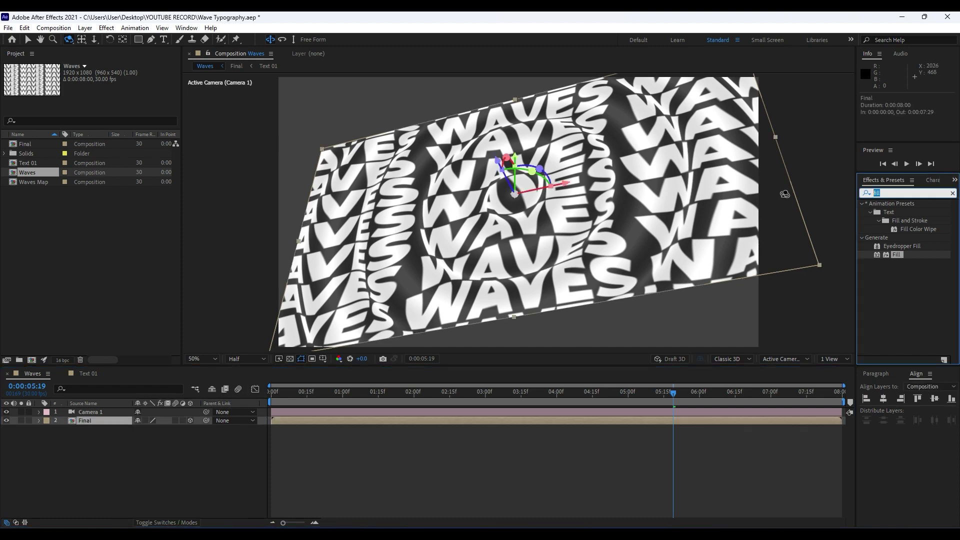
Apply Motion Tile to the Final layer with Output Width and Height of 400
type("motion")
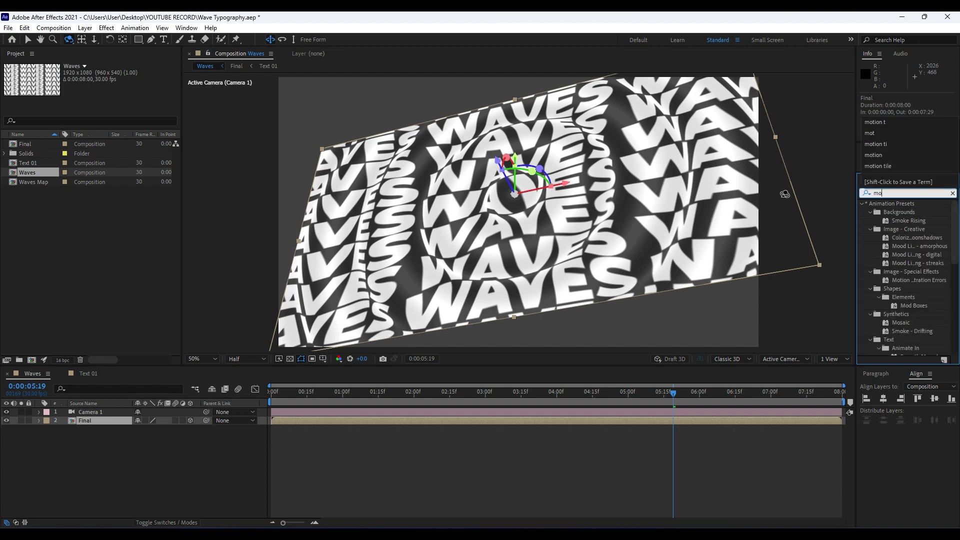
left_click_drag(907, 259, 92, 423)
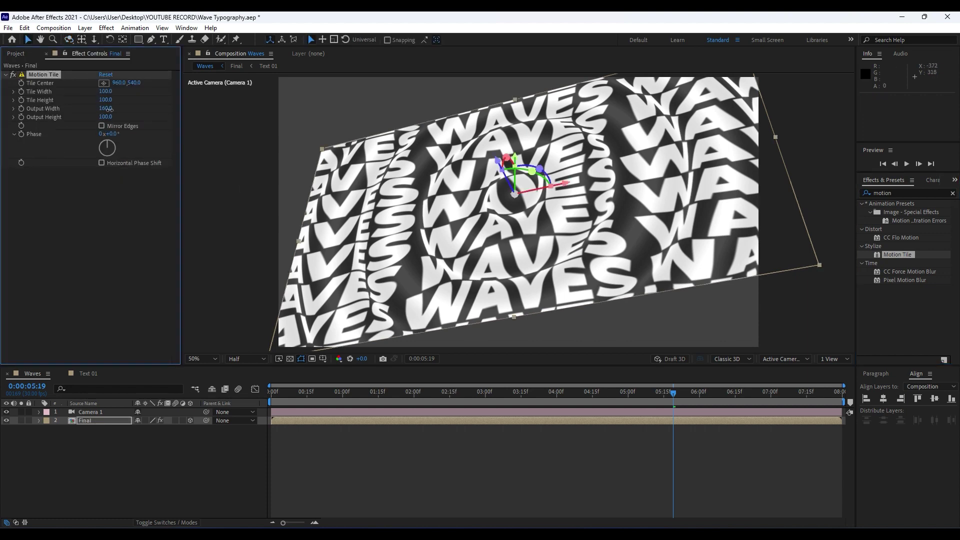
left_click_drag(109, 110, 114, 110)
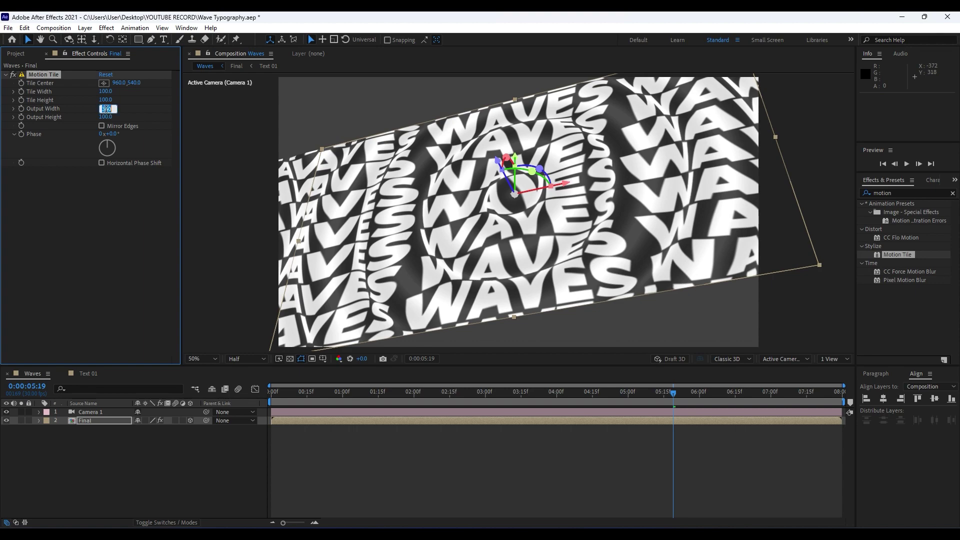
key("Return")
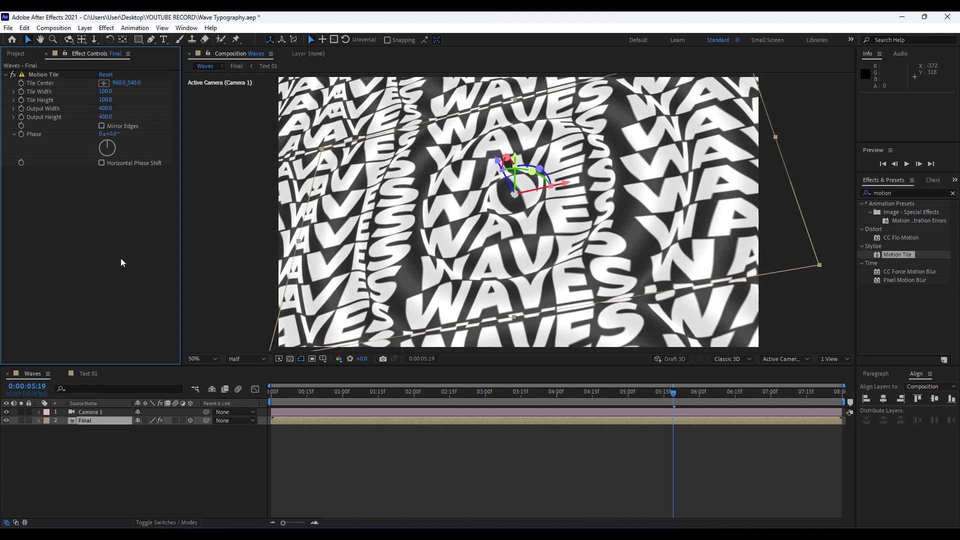
left_click_drag(397, 393, 436, 391)
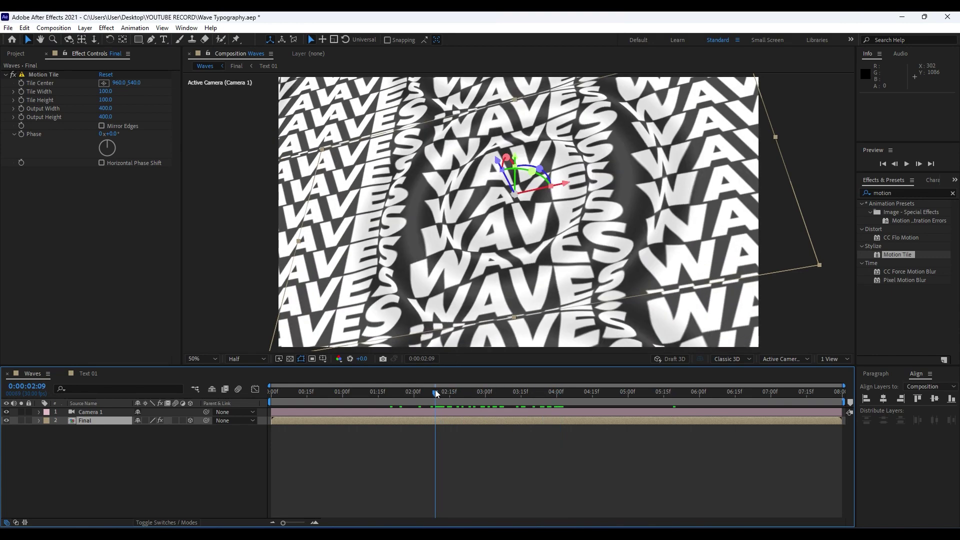
left_click(422, 394)
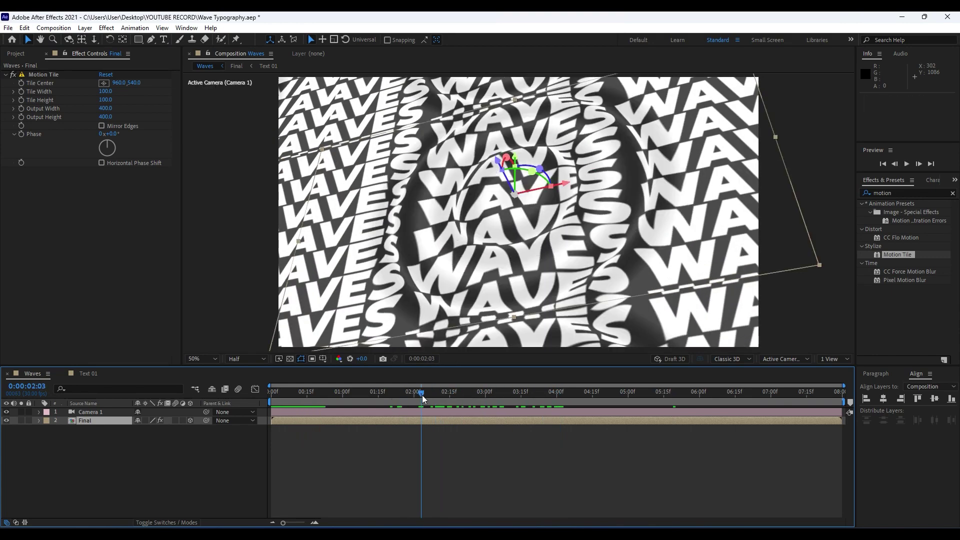
Open the Final precomp and select Adjustment Layer 1 to view its Caustics
double_click(86, 422)
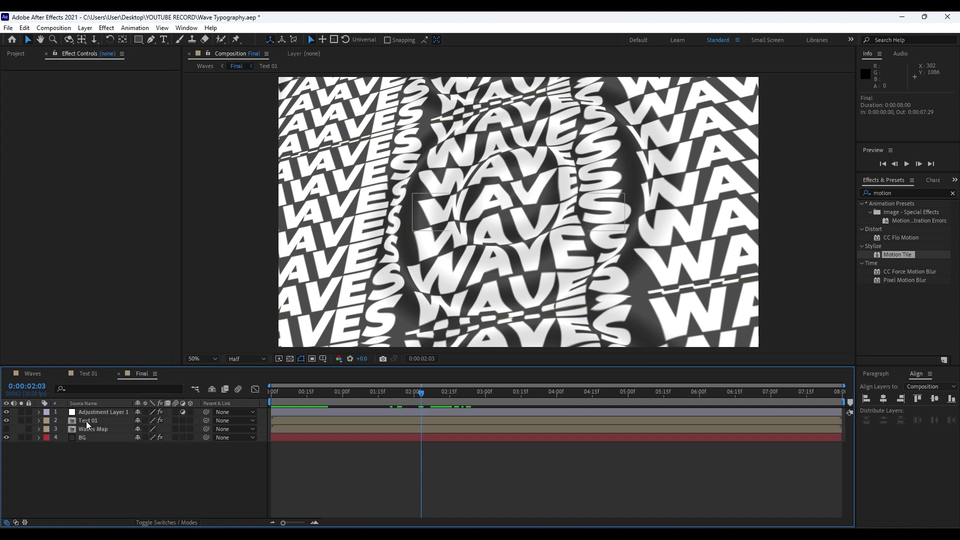
left_click(106, 413)
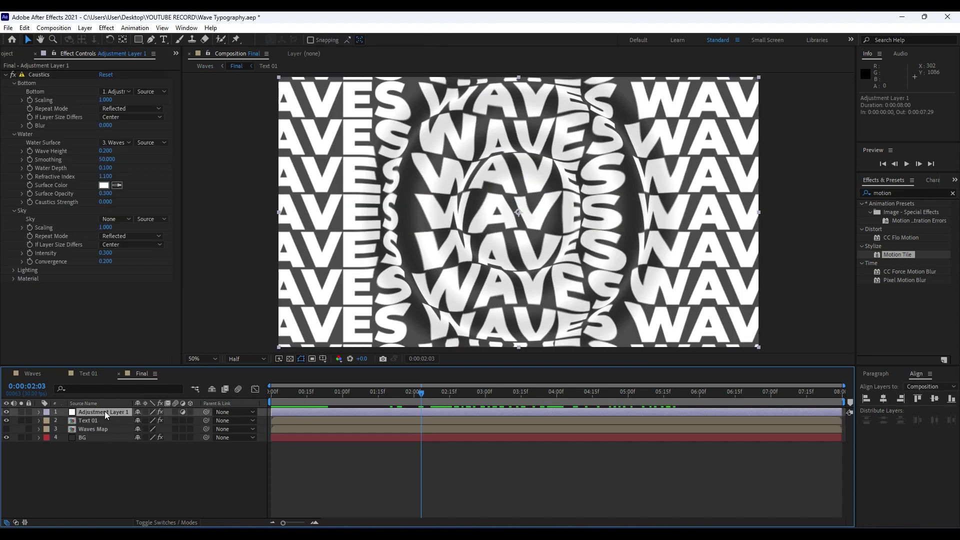
left_click_drag(316, 395, 418, 398)
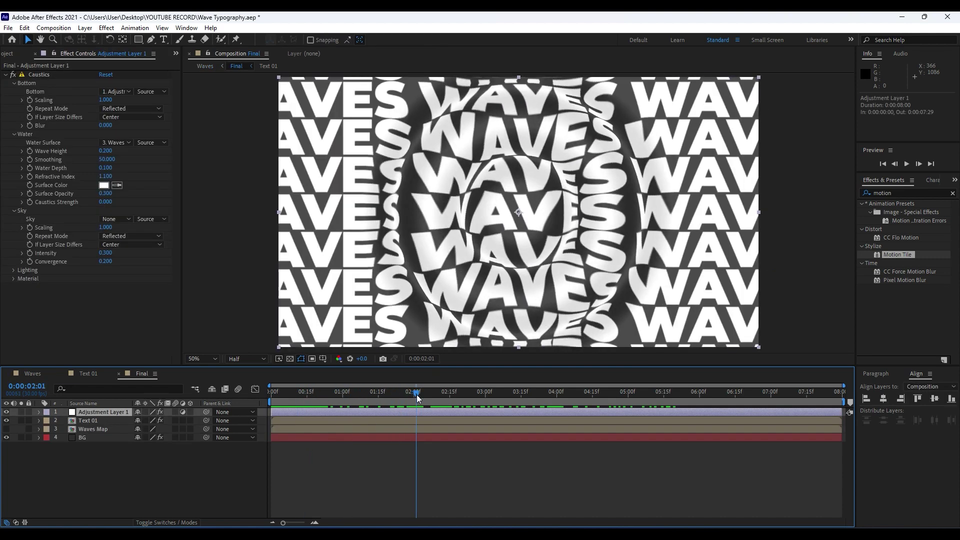
Keyframe Text 01's Motion Tile Center X from 425 to 1383 across the clip and preview
left_click(107, 423)
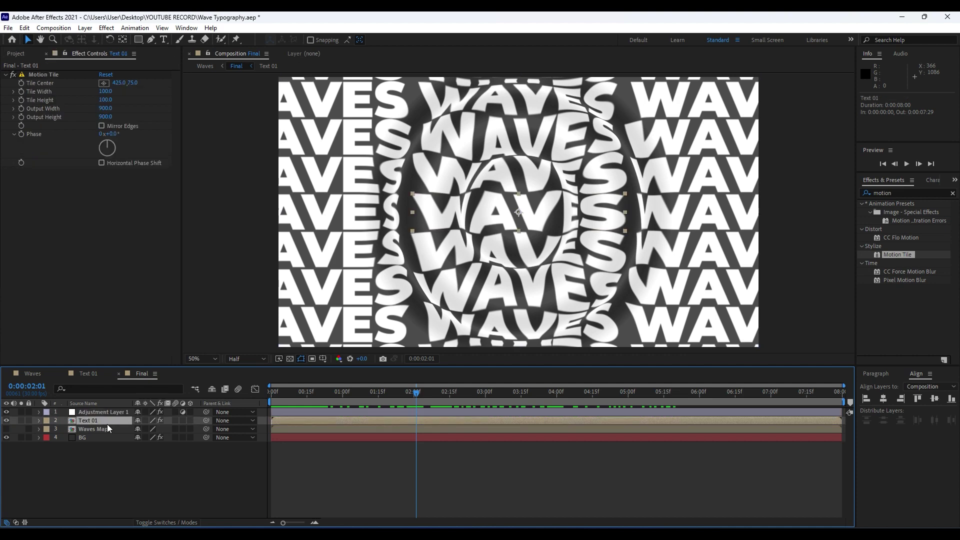
left_click_drag(313, 395, 235, 395)
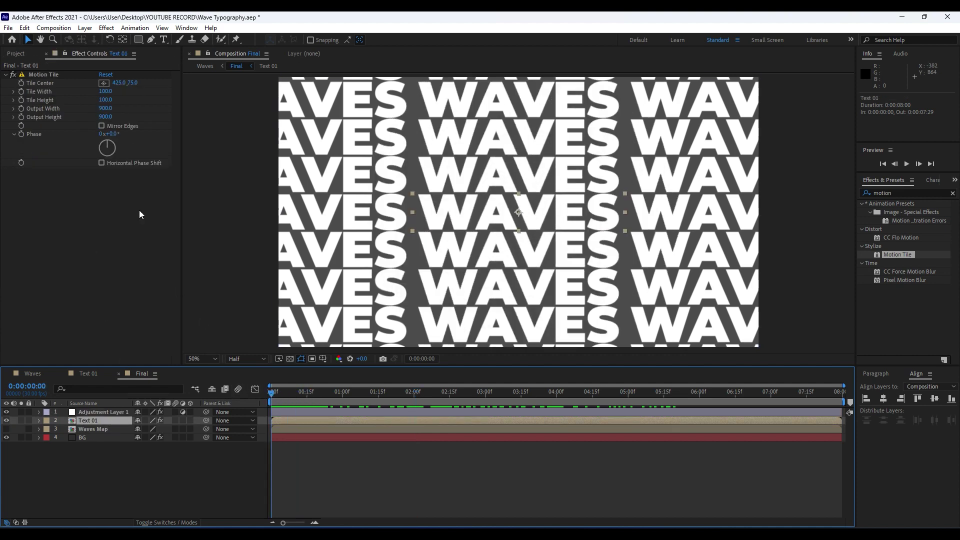
left_click(21, 83)
left_click_drag(290, 404, 860, 397)
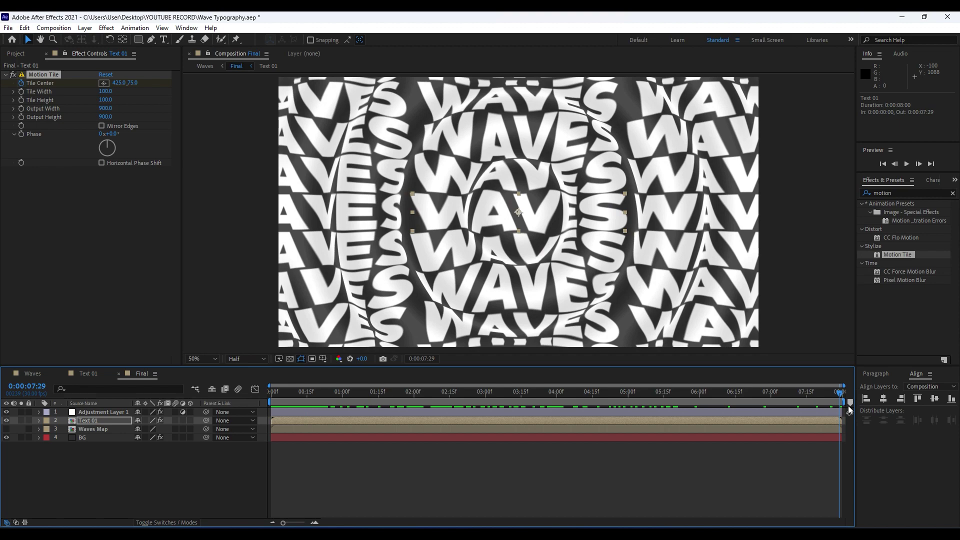
left_click_drag(114, 87, 614, 105)
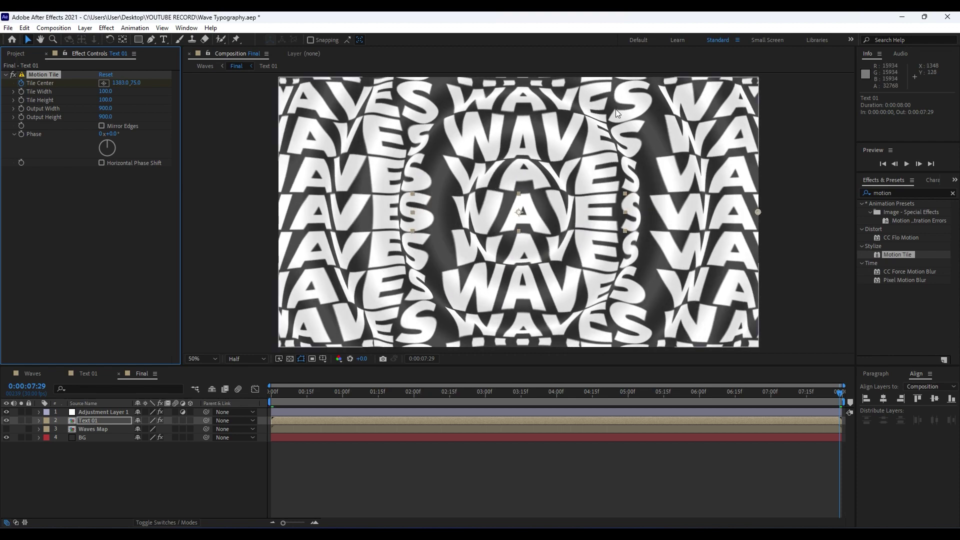
key("space")
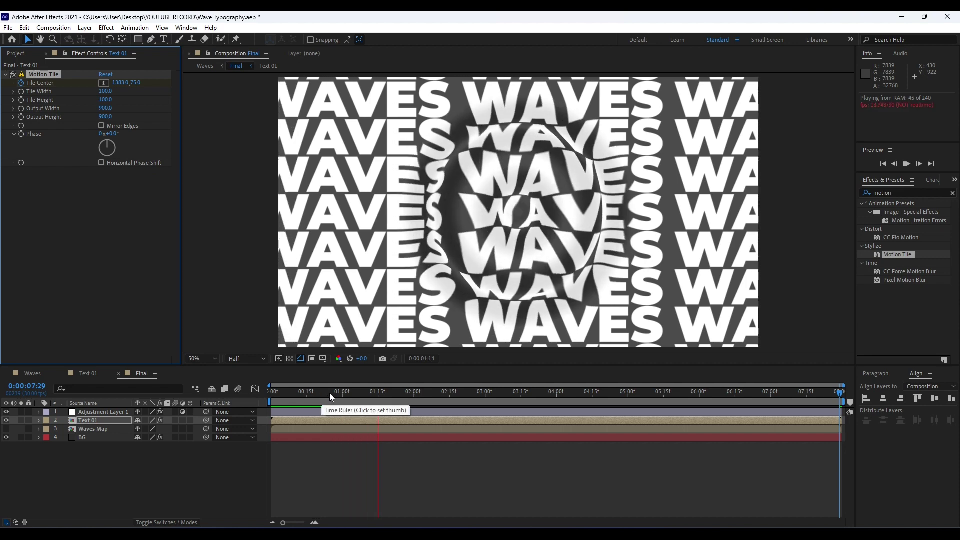
key("space")
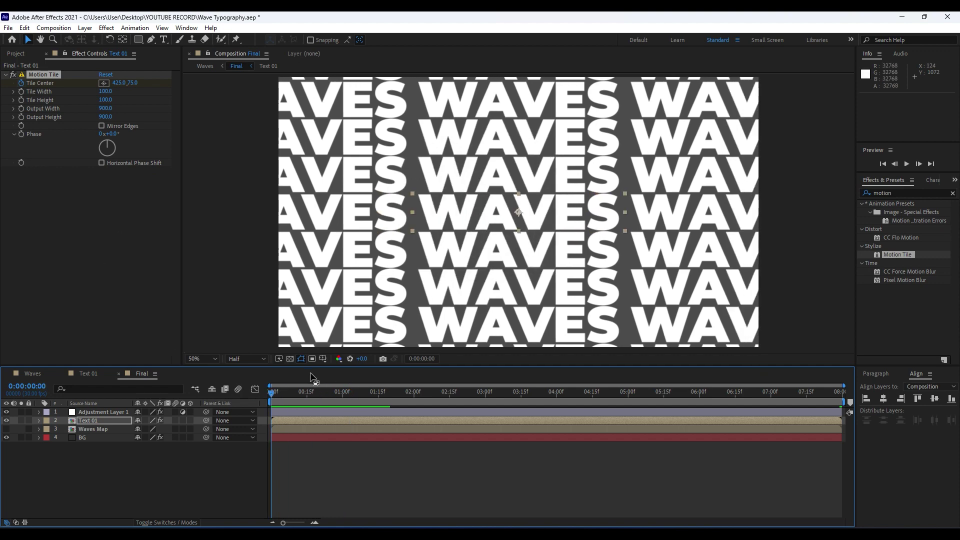
Keyframe Phase from 0x to 2x by 7:29, preview, and return to Waves
left_click(22, 135)
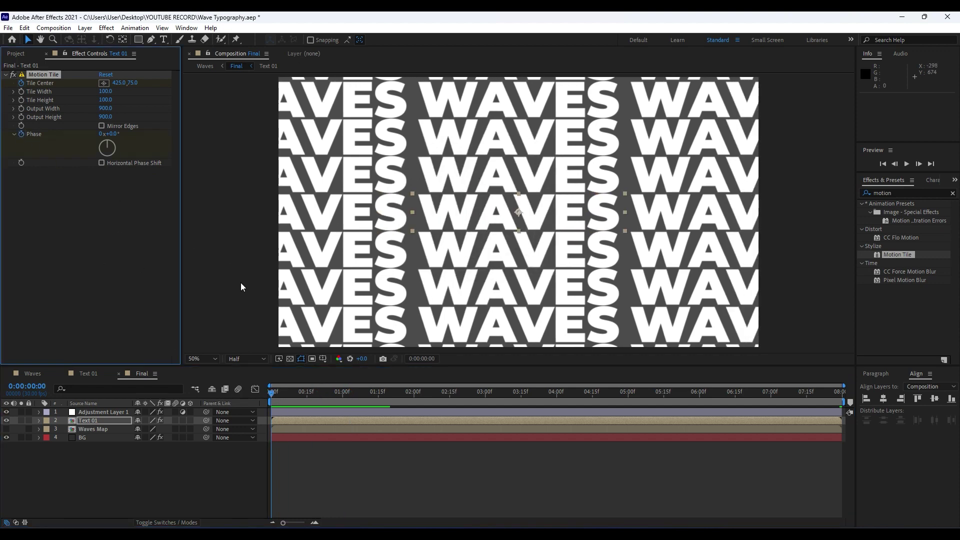
left_click_drag(340, 394, 852, 388)
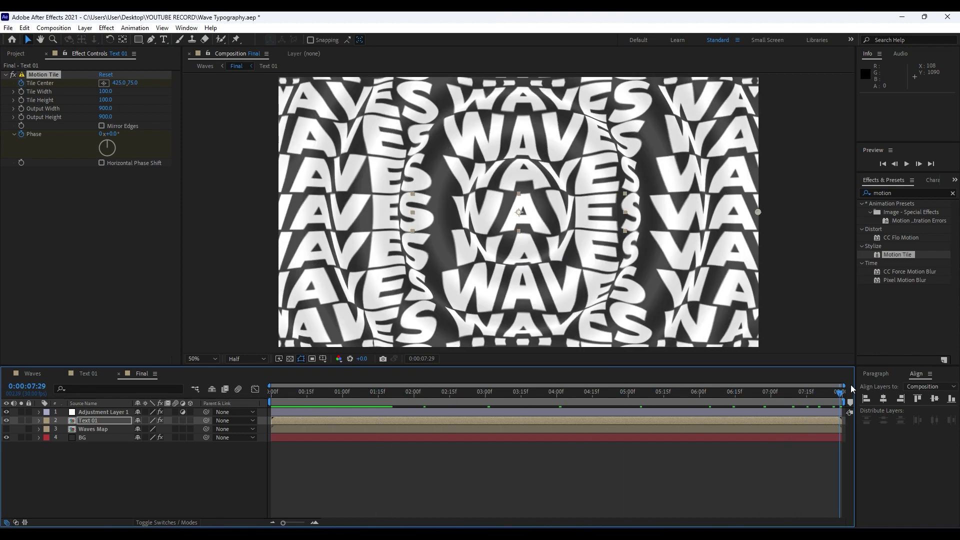
left_click(102, 135)
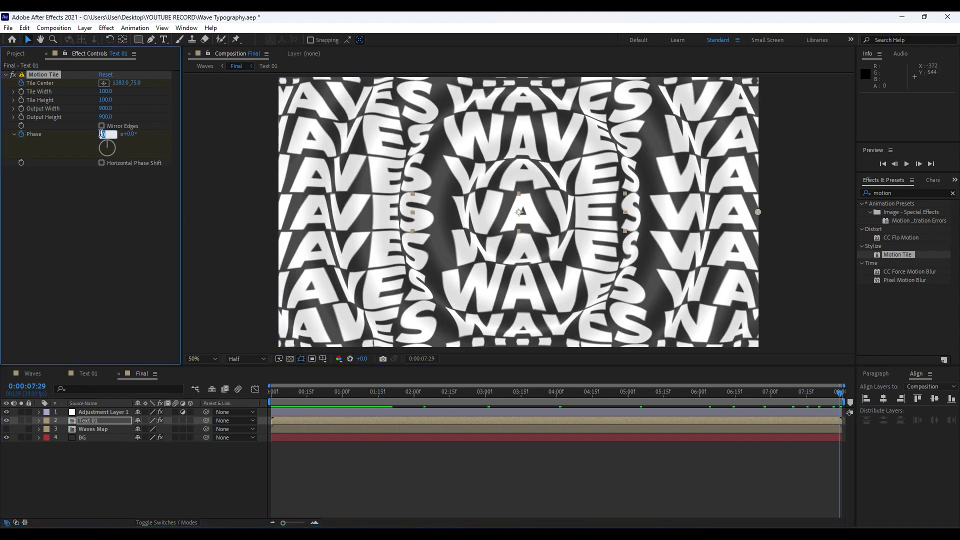
left_click(112, 292)
key("space")
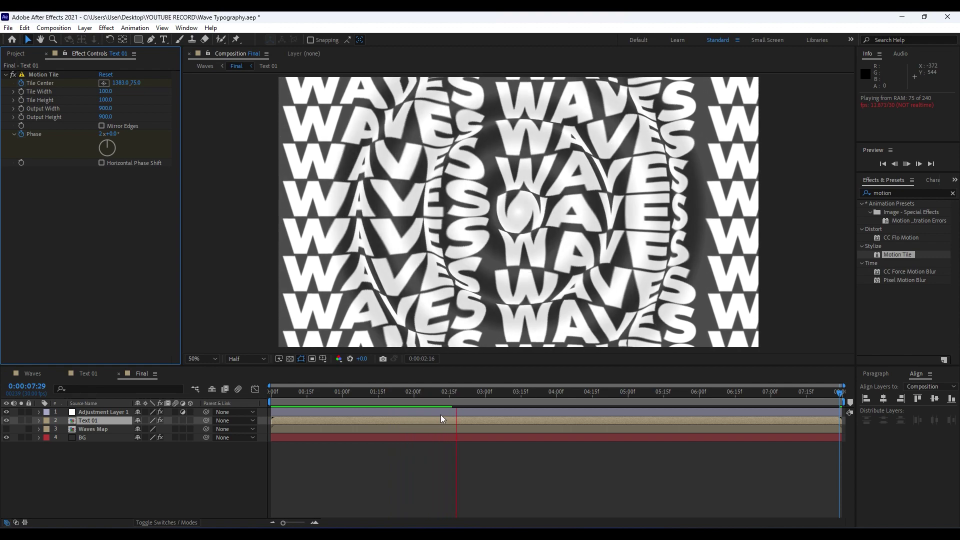
left_click(402, 399)
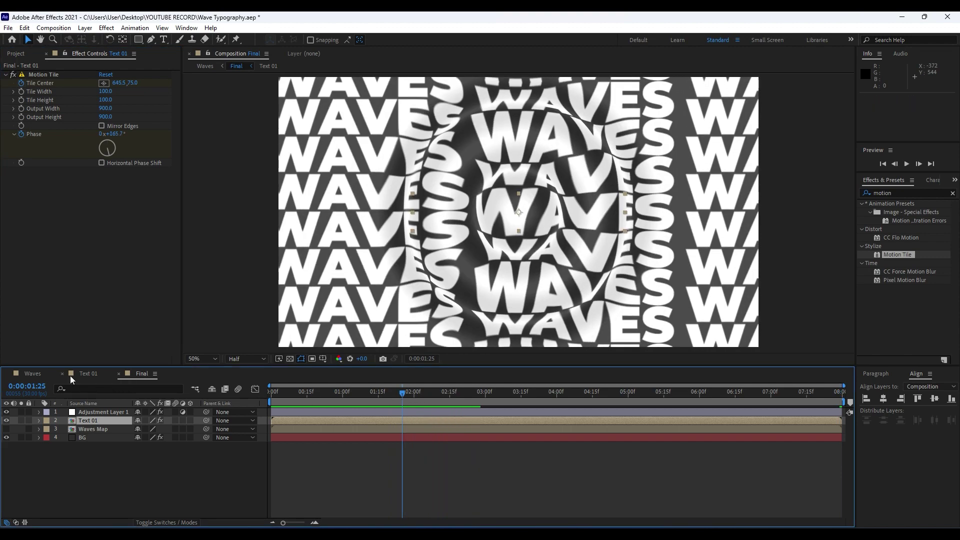
left_click(34, 374)
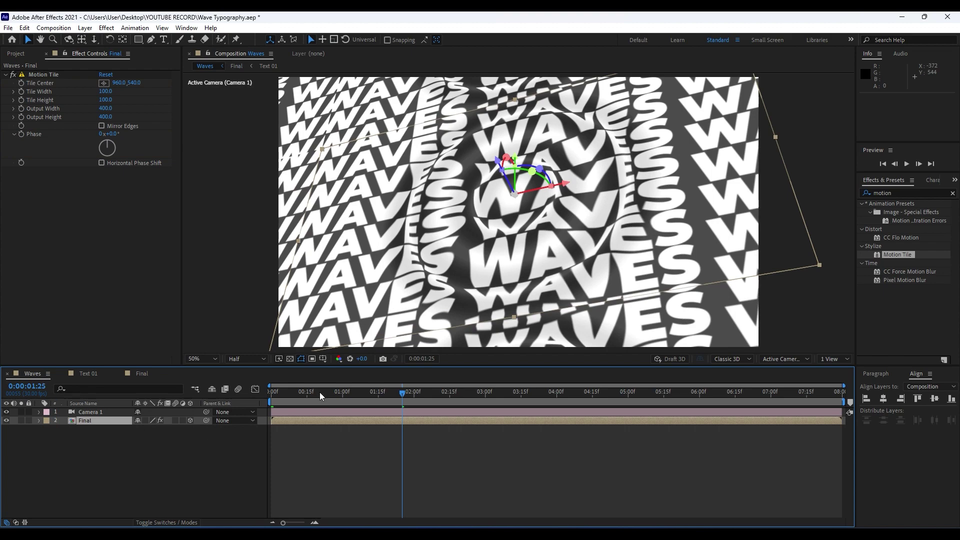
Turn on Mirror Edges in the Final layer's Motion Tile and preview the mirrored tiling
key("space")
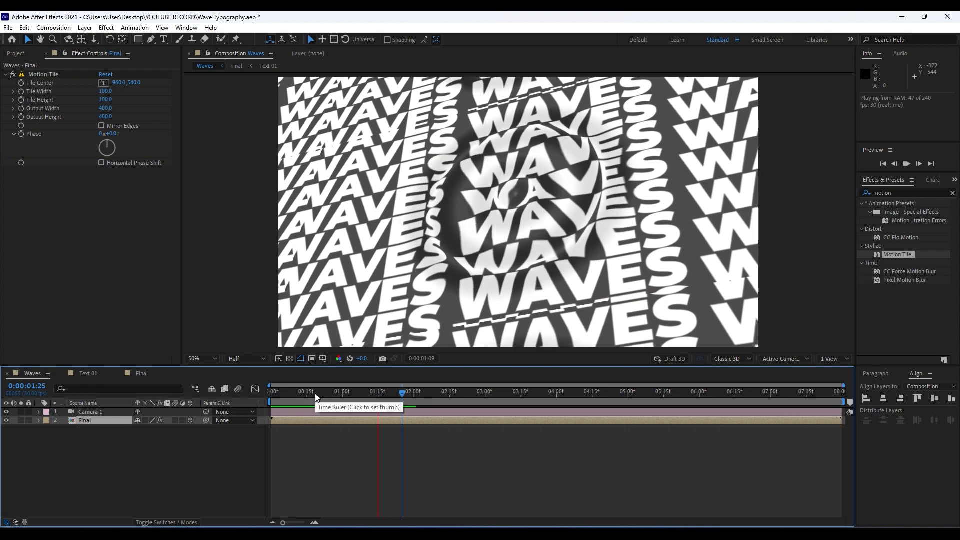
left_click(309, 194)
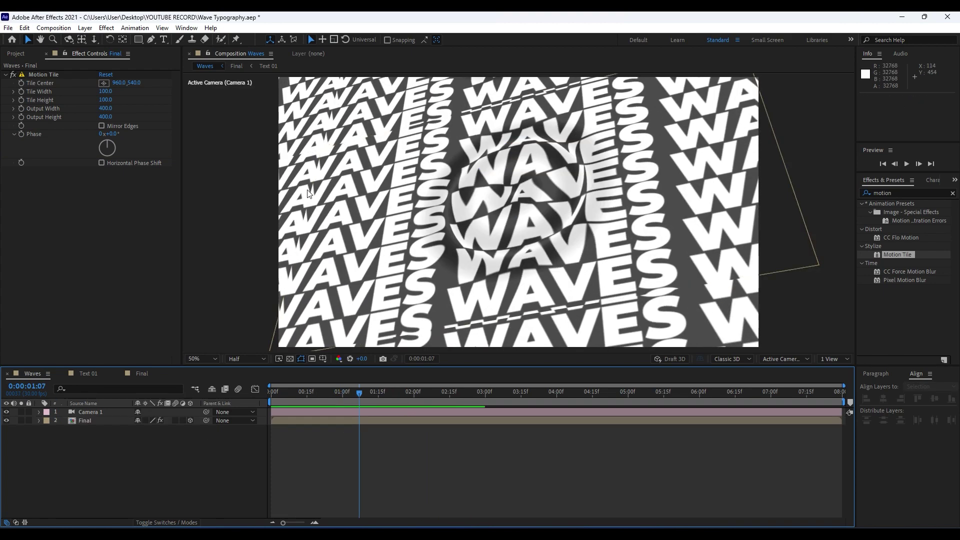
left_click(95, 423)
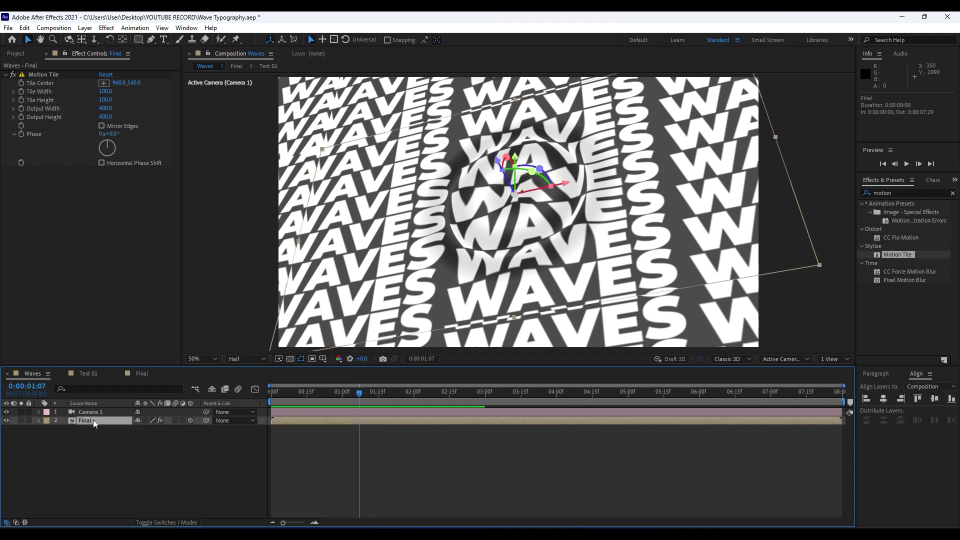
left_click(63, 136)
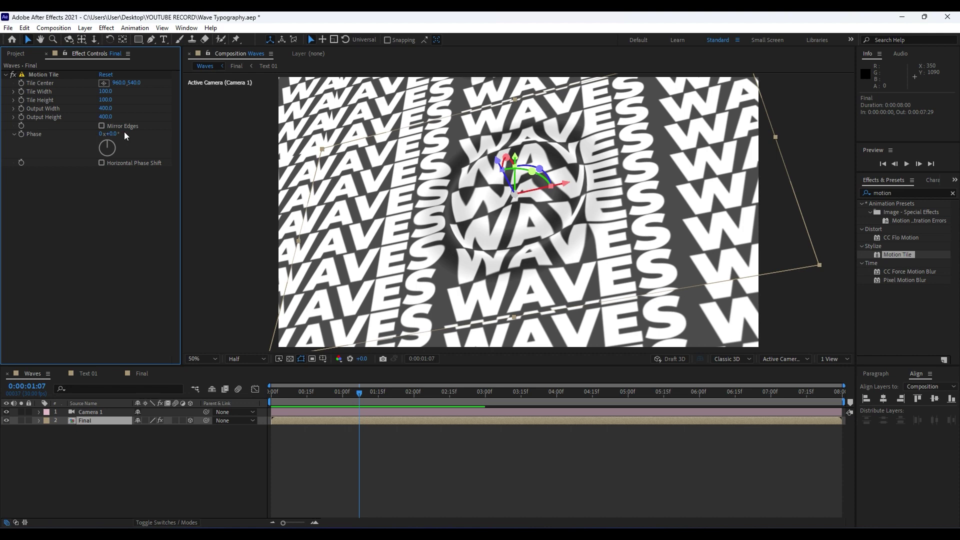
left_click(102, 127)
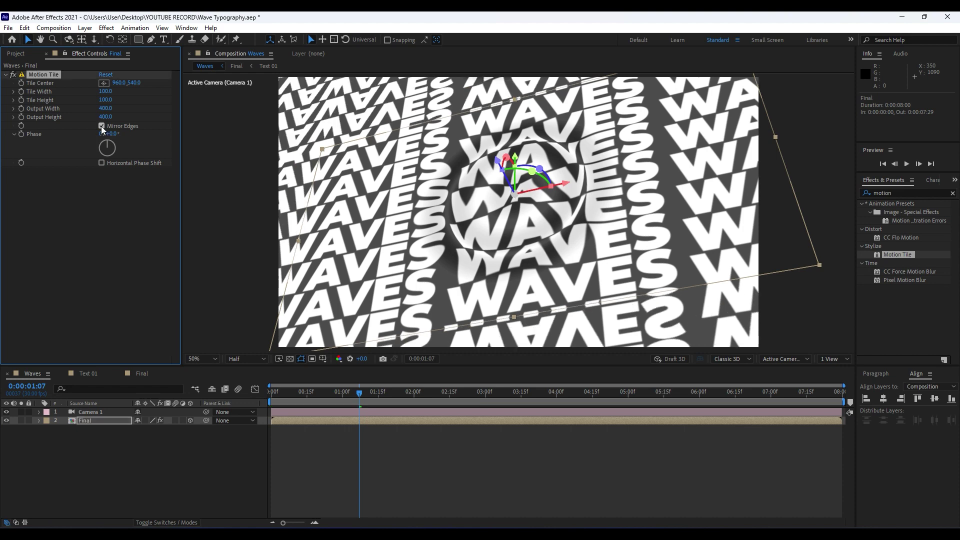
left_click(205, 479)
key("space")
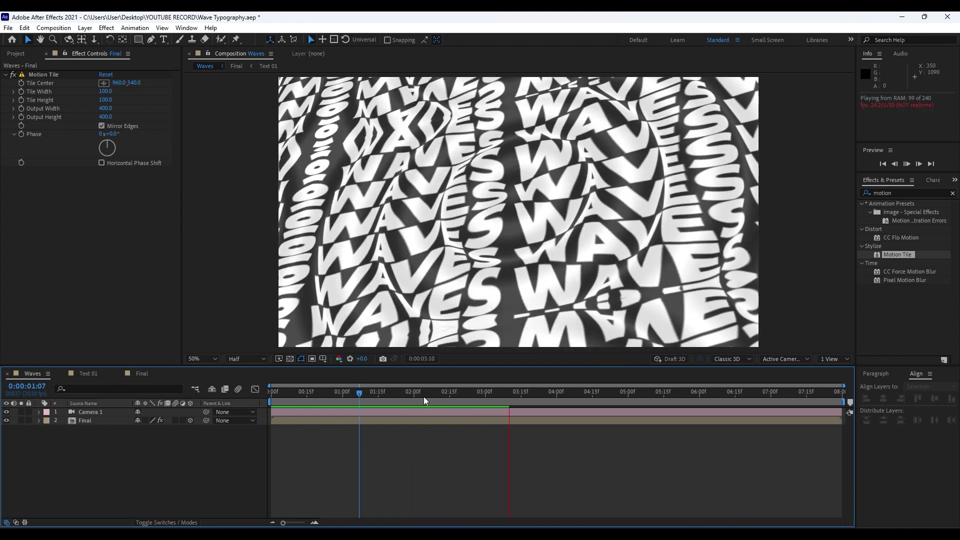
left_click(423, 398)
Move Camera 1 closer to the WAVES text and preview
key("c")
key("c")
left_click_drag(485, 220, 492, 160)
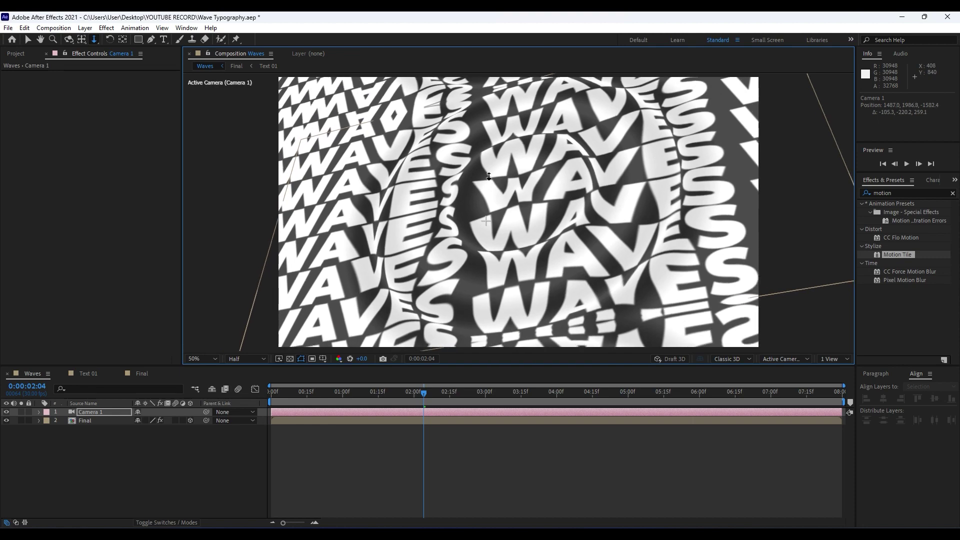
left_click(124, 475)
key("space")
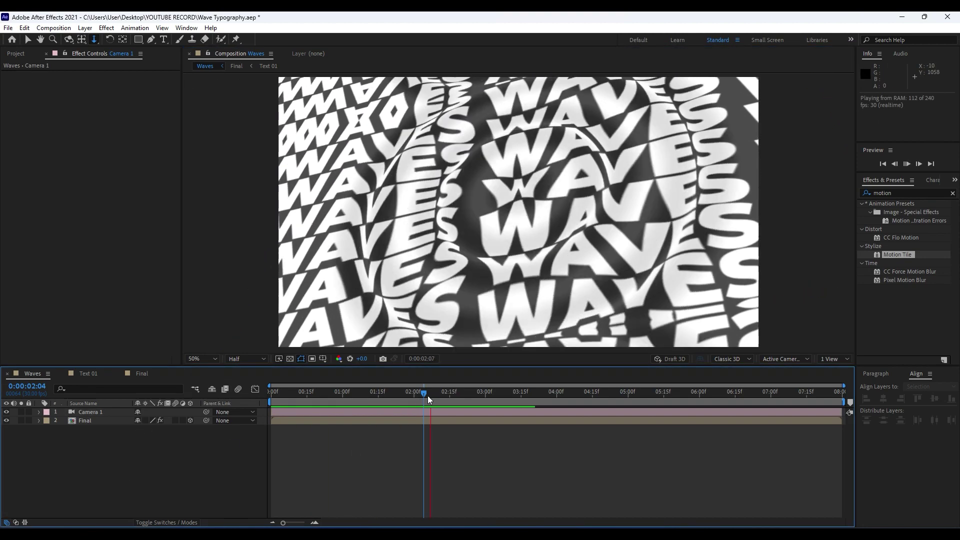
left_click(428, 392)
Pan Camera 1 sideways across the text and preview the whole composition
key("c")
key("c")
left_click_drag(561, 189, 534, 191)
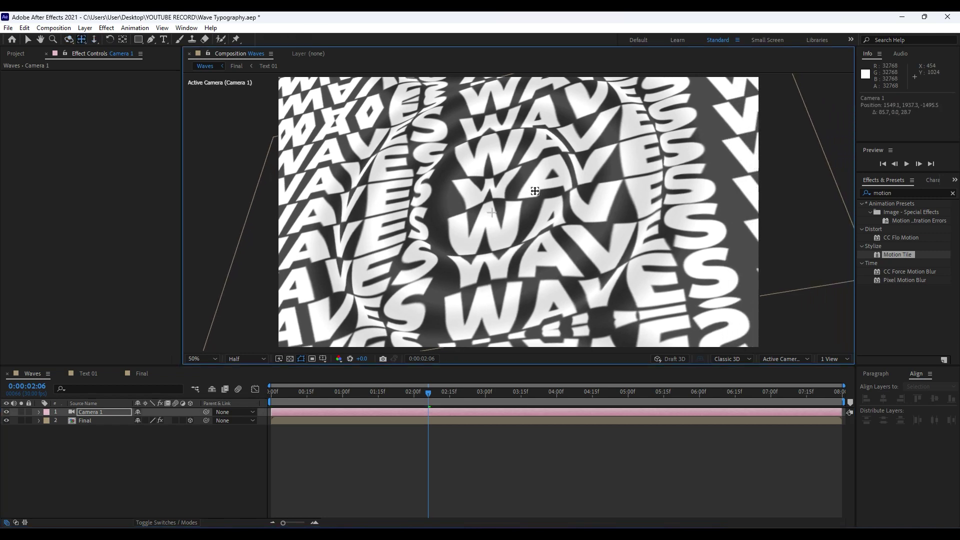
key("F2")
key("comma")
left_click(227, 449)
key("space")
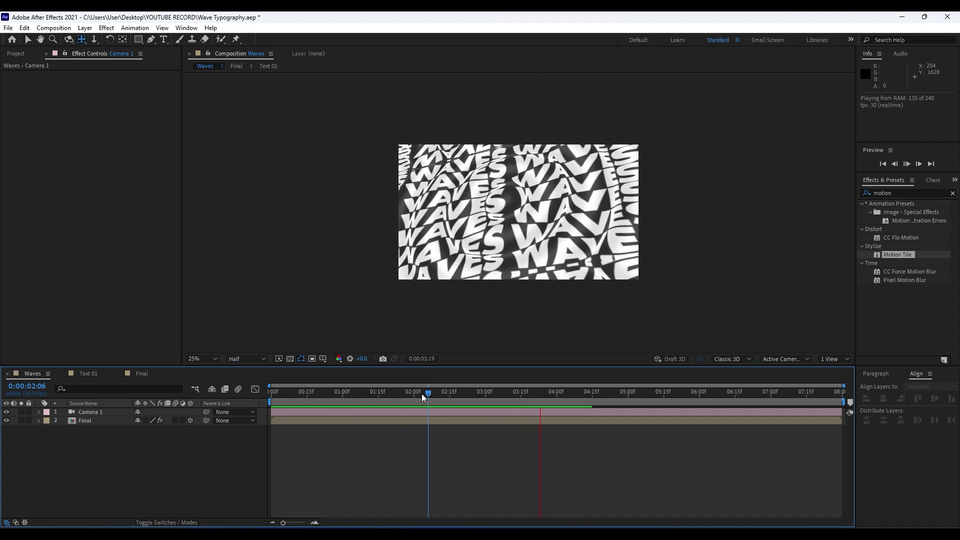
key("space")
key("period")
Add a new adjustment layer and rename it Spotlight
key("v")
right_click(122, 467)
mouse_move(238, 350)
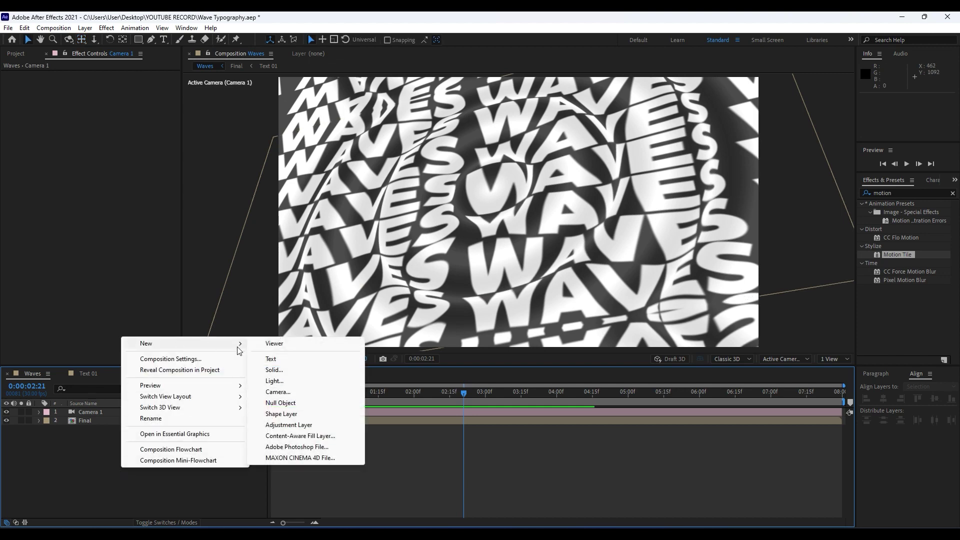
left_click(300, 424)
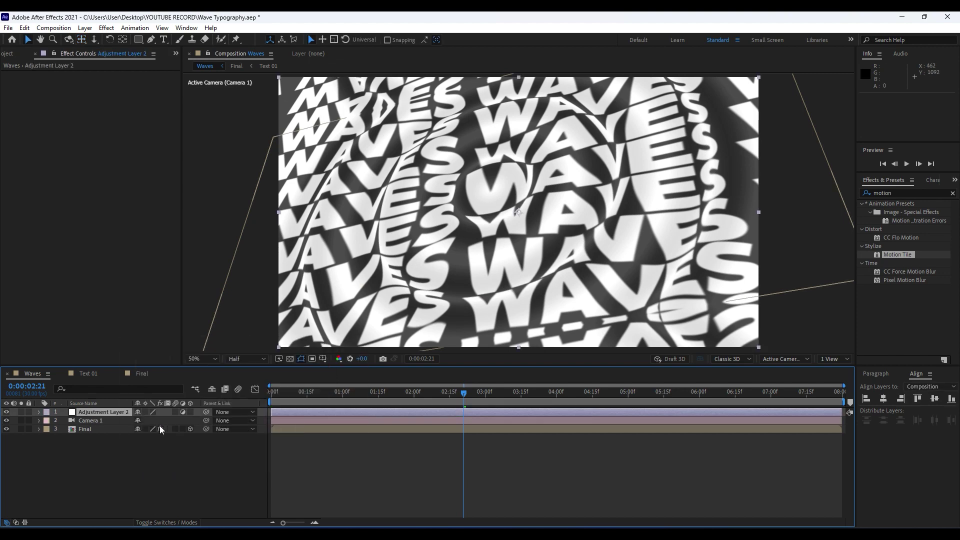
left_click(98, 411)
key("Return")
type("Spotlight")
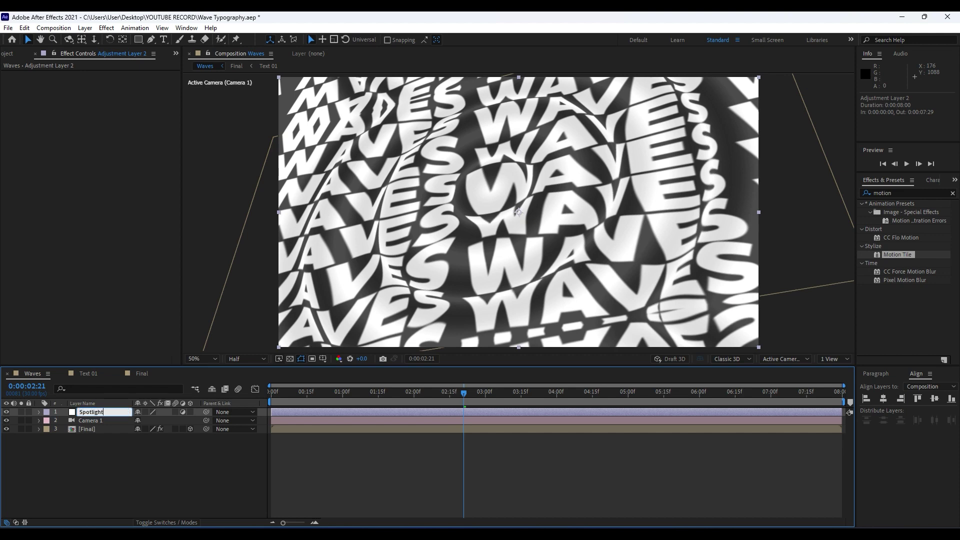
key("Return")
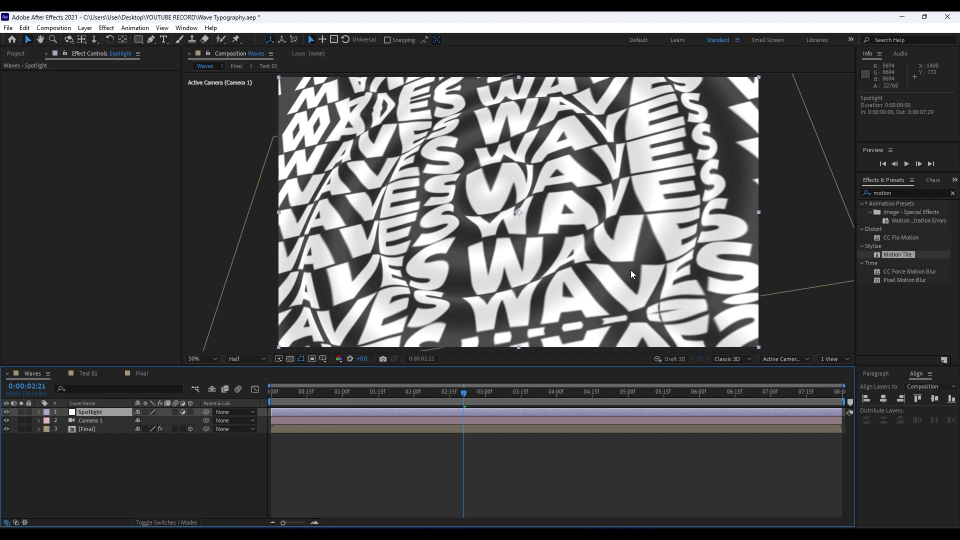
Apply CC Spotlight to the Spotlight layer and move its From point to the upper left
left_click(914, 193)
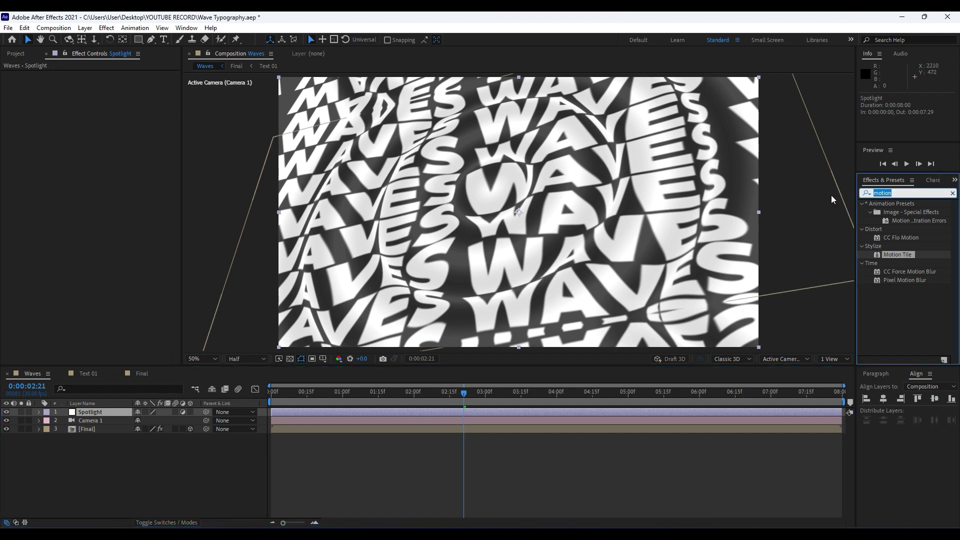
type("cc spo")
left_click(859, 193)
left_click_drag(899, 212, 90, 413)
key("comma")
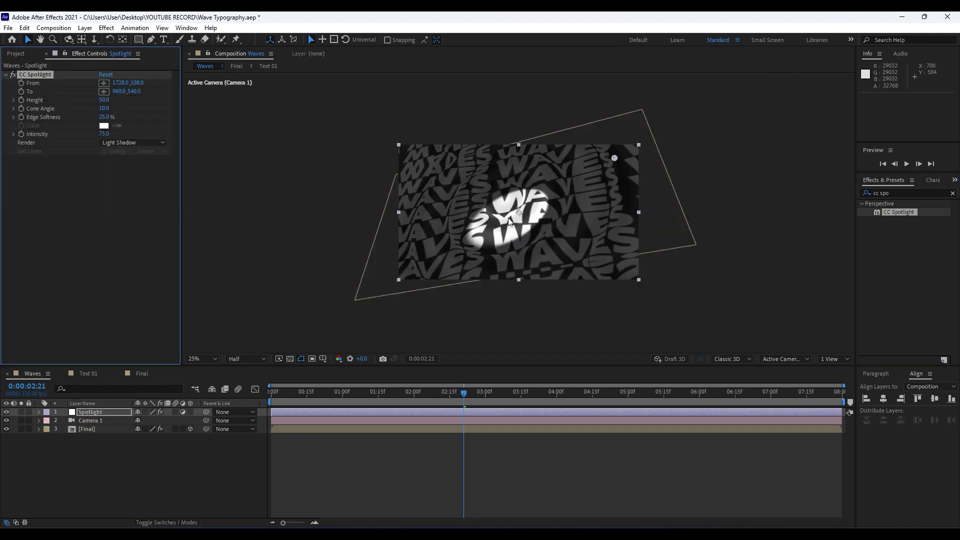
left_click(109, 87)
left_click(676, 124)
left_click_drag(676, 117, 261, 92)
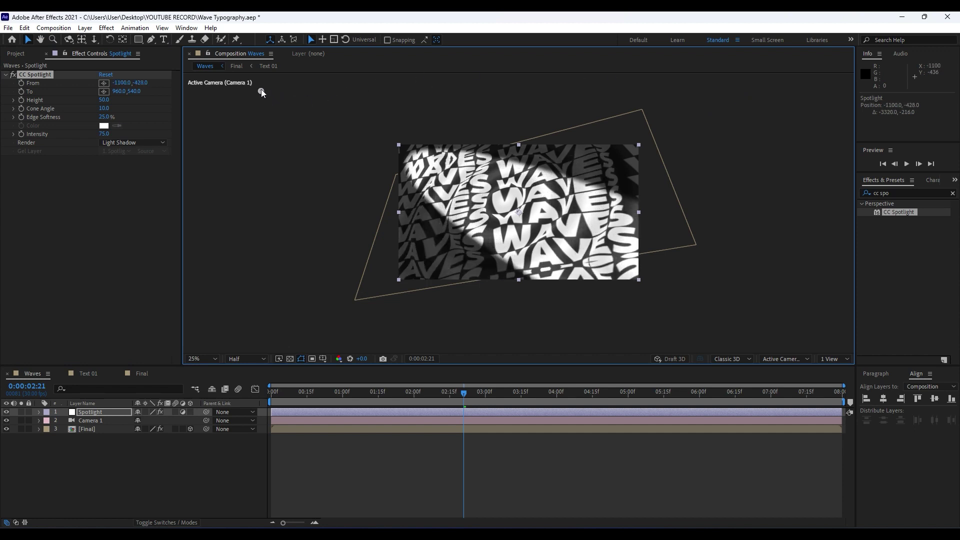
Set spotlight Edge Softness 79%, Intensity 60 and Height 58, then preview the lit text
mouse_move(104, 119)
left_mouse_down()
mouse_move(128, 116)
mouse_move(108, 134)
left_mouse_up()
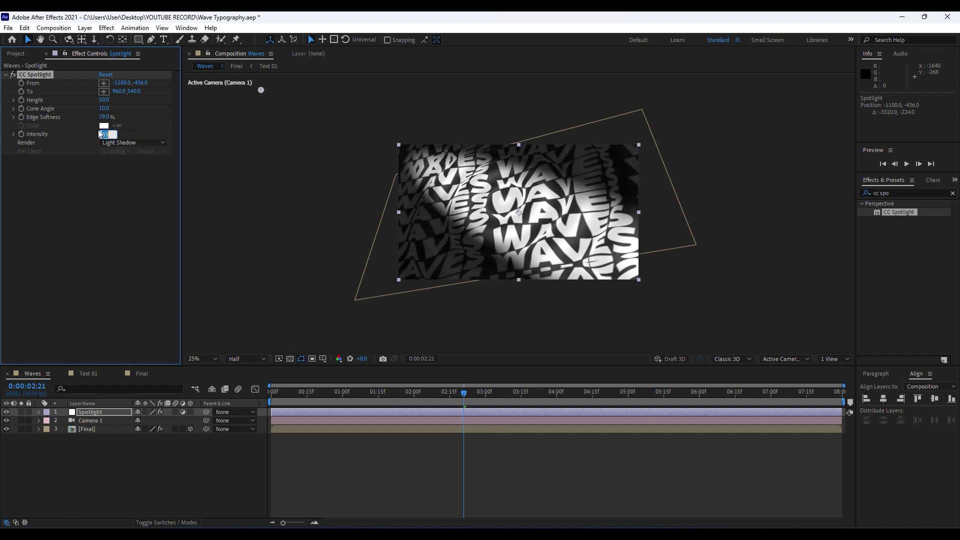
left_click(106, 221)
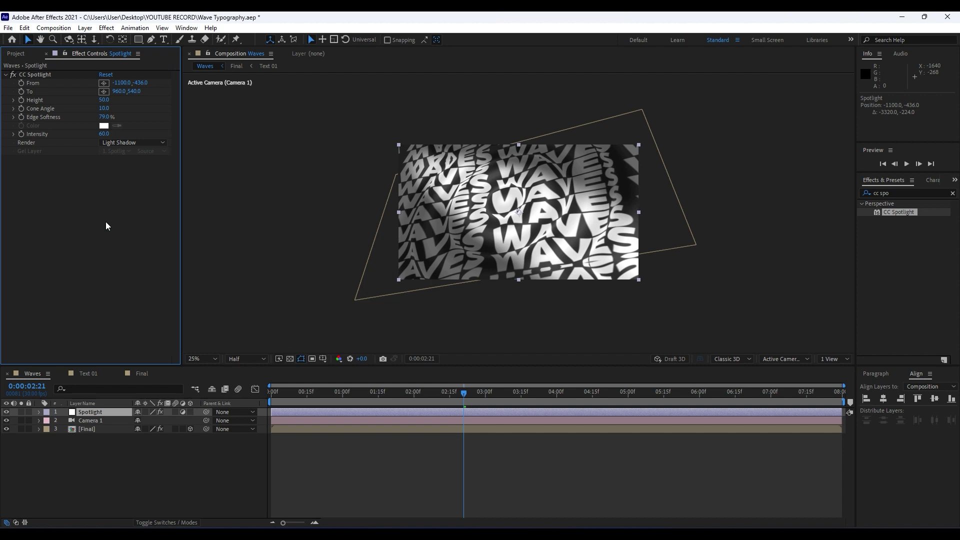
left_click_drag(106, 103, 124, 110)
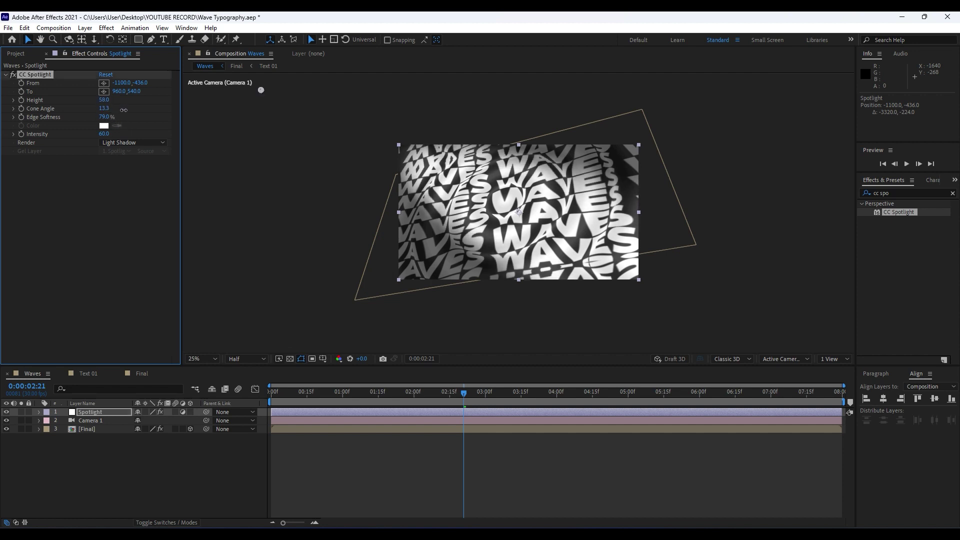
left_click(182, 412)
key("space")
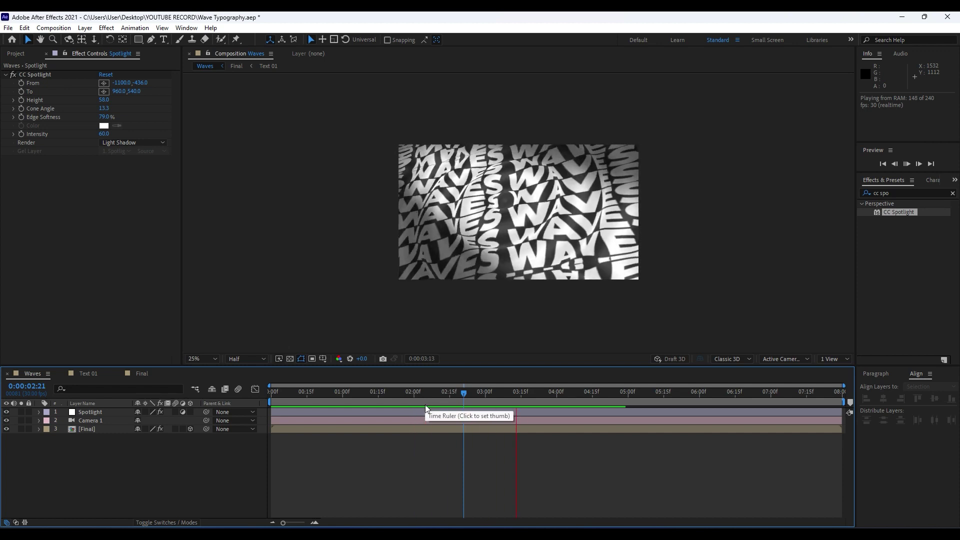
mouse_move(437, 395)
left_mouse_down()
mouse_move(413, 393)
mouse_move(453, 392)
left_mouse_up()
left_click(99, 413)
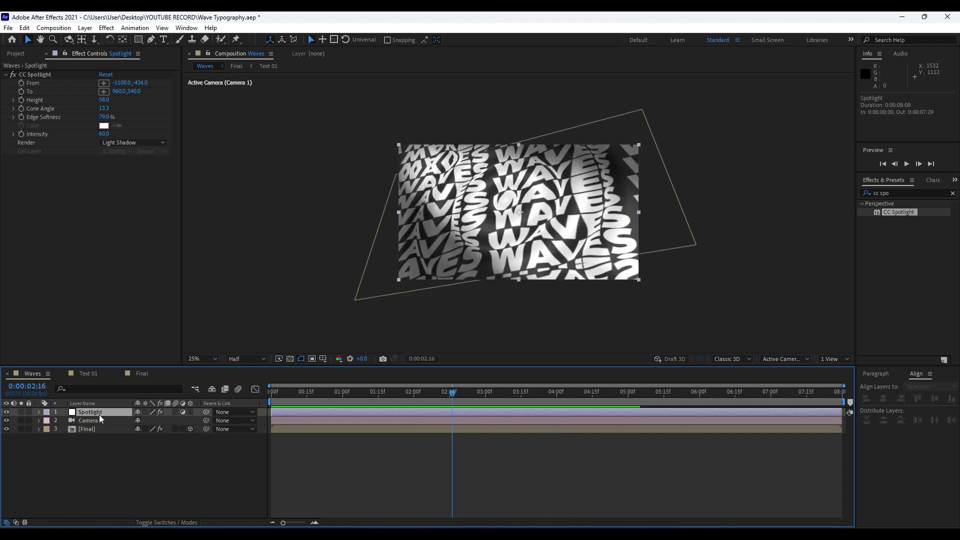
Add another adjustment layer and rename it Noise
right_click(119, 473)
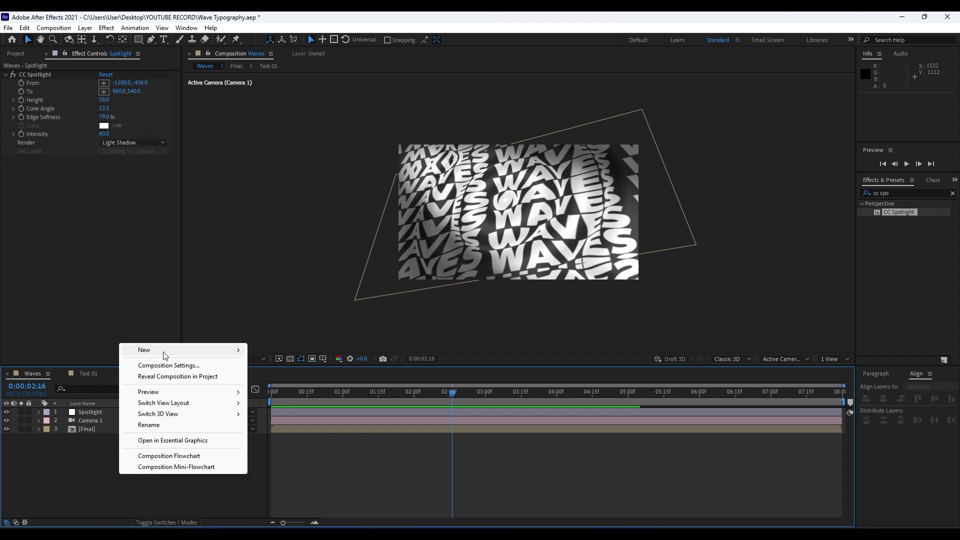
mouse_move(165, 355)
left_click(297, 432)
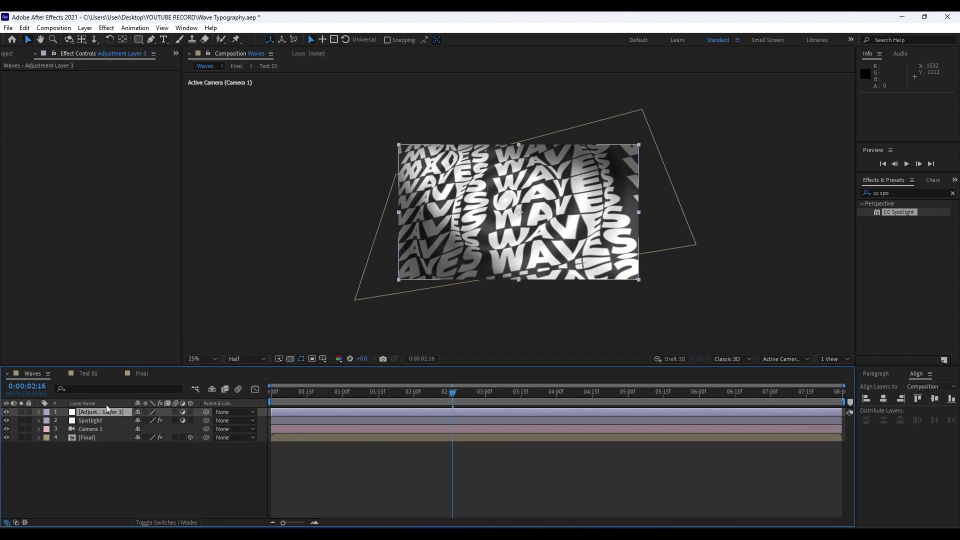
key("Return")
type("Noi")
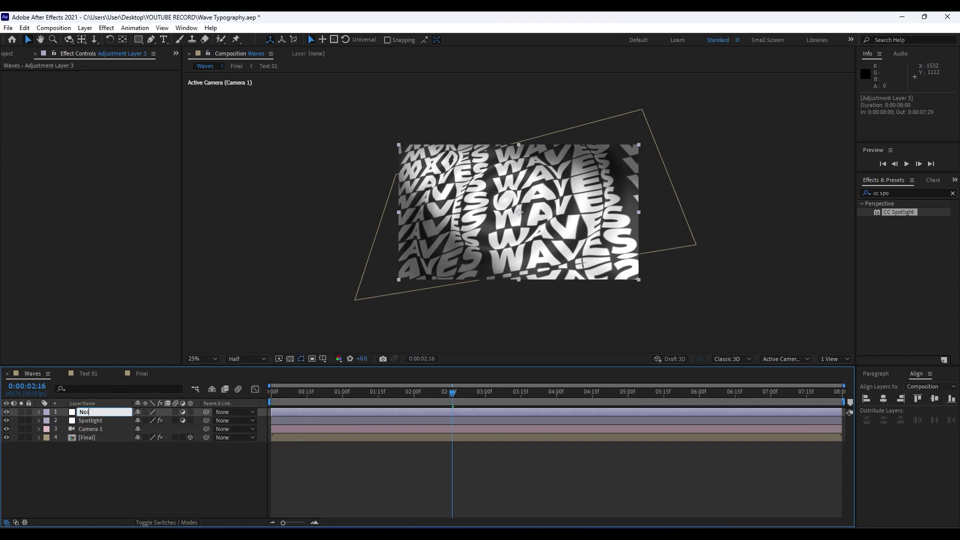
key("Return")
left_click(804, 243)
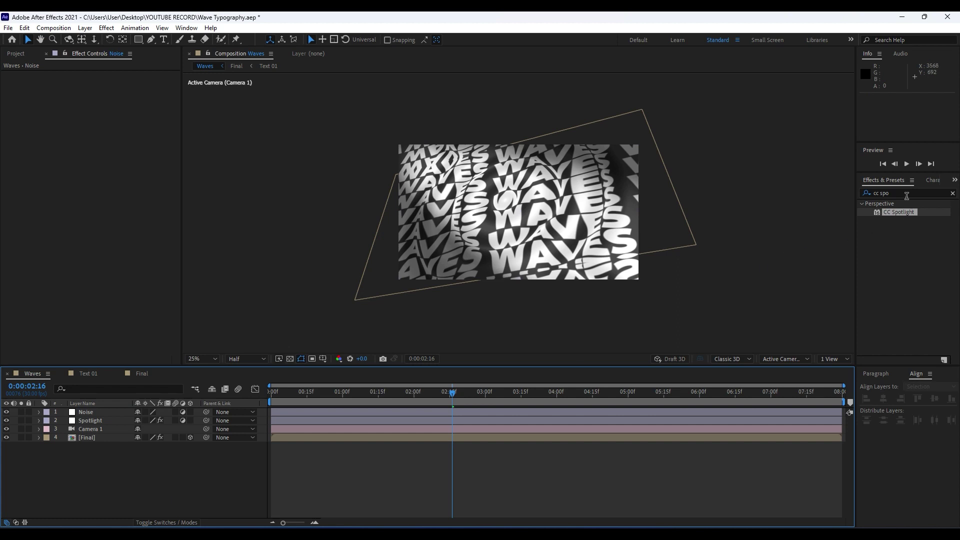
Apply Noise HLS to the Noise layer with Hue, Lightness and Saturation at 3%
left_click(907, 194)
type("noise")
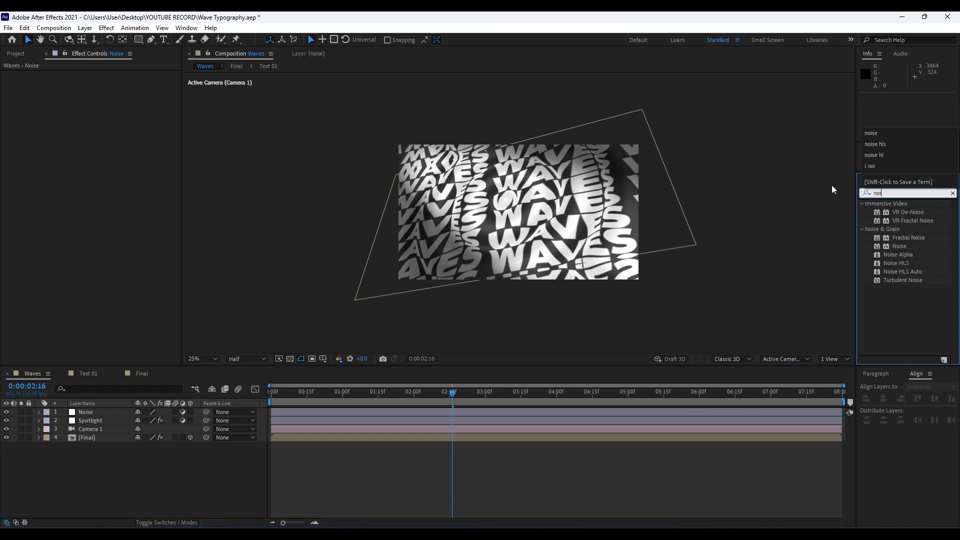
left_click_drag(892, 265, 104, 411)
key("period")
key("period")
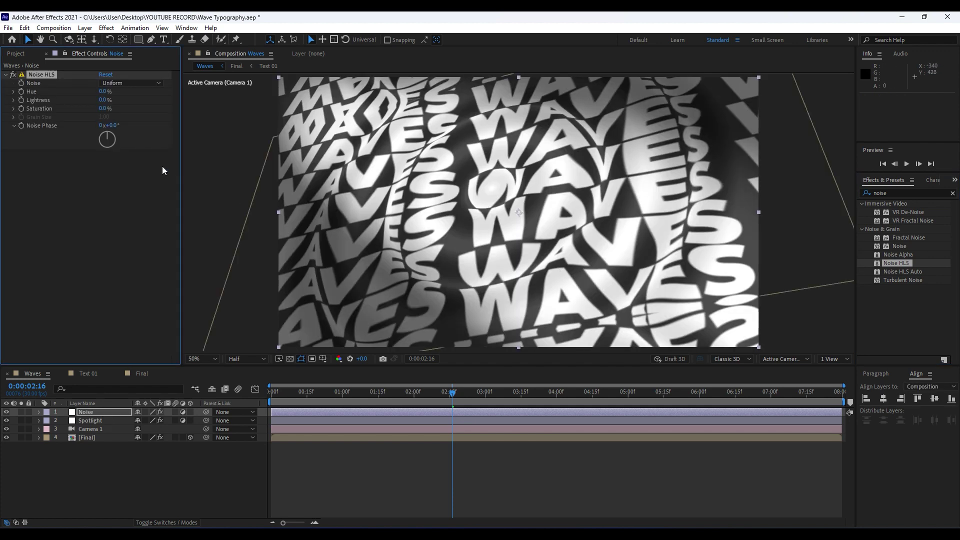
type("3")
key("Tab")
type("3")
key("Tab")
type("3")
left_click(103, 197)
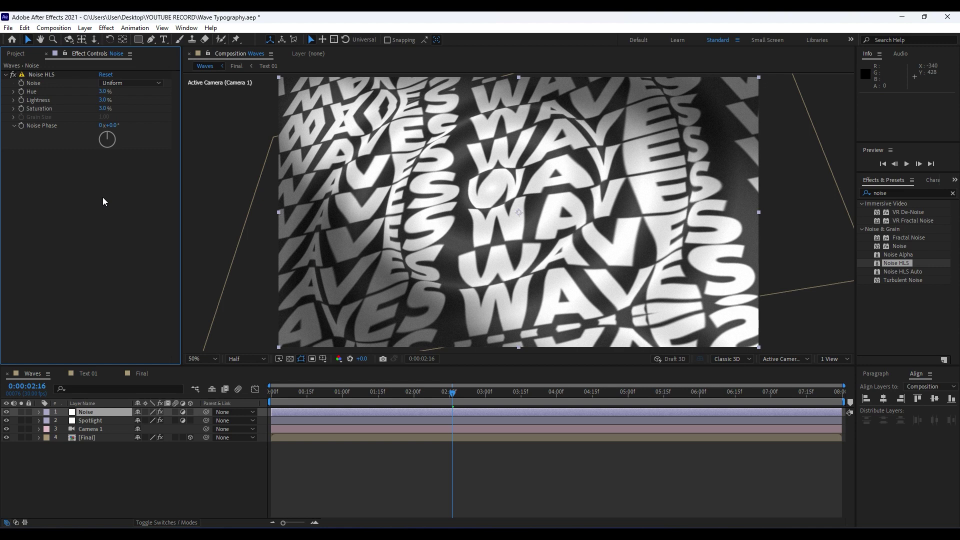
Preview the grainy animation at full resolution, then return preview resolution to half
left_click(245, 358)
left_click(238, 373)
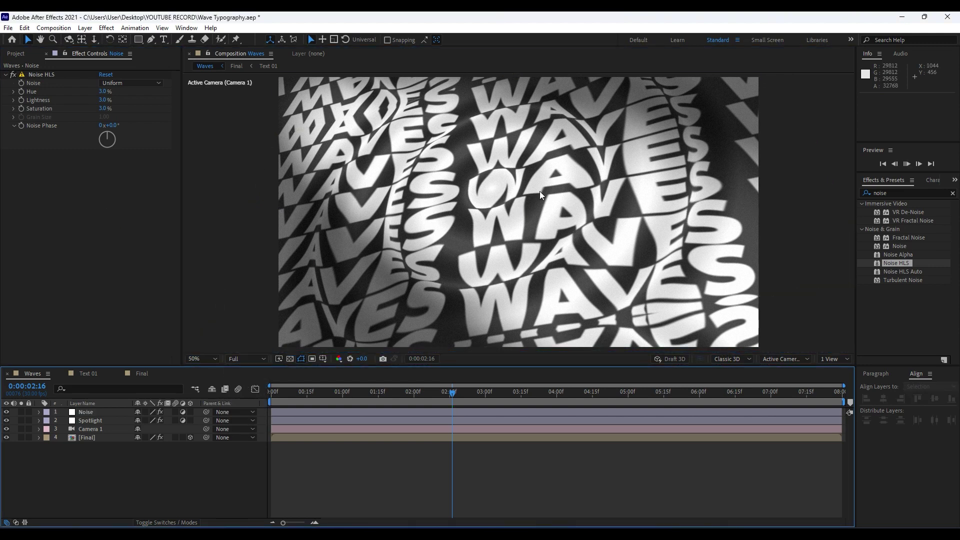
key("space")
left_click(245, 359)
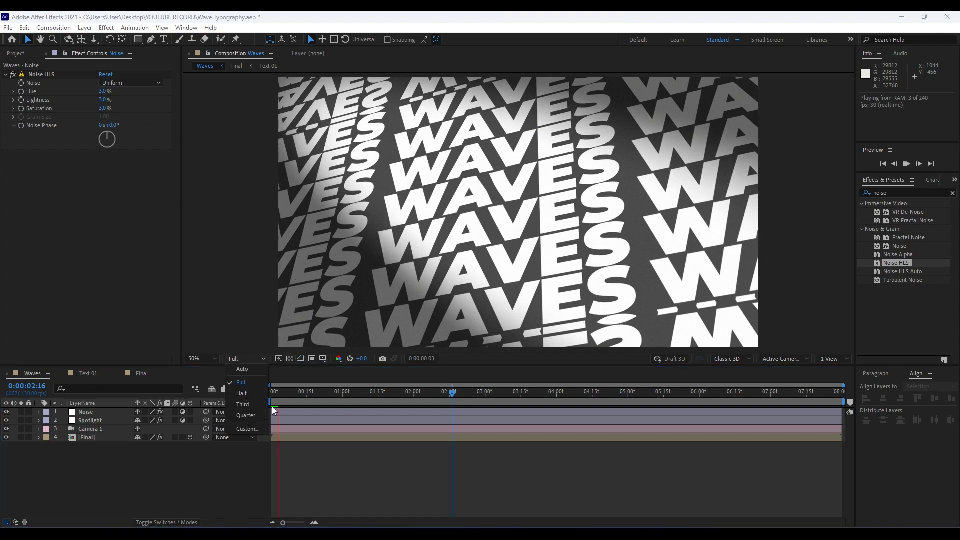
left_click(239, 381)
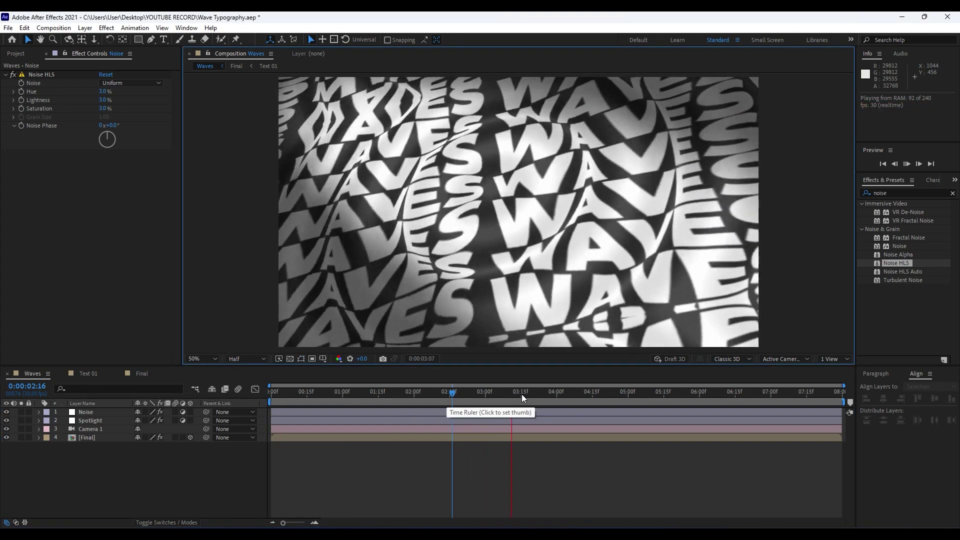
key("space")
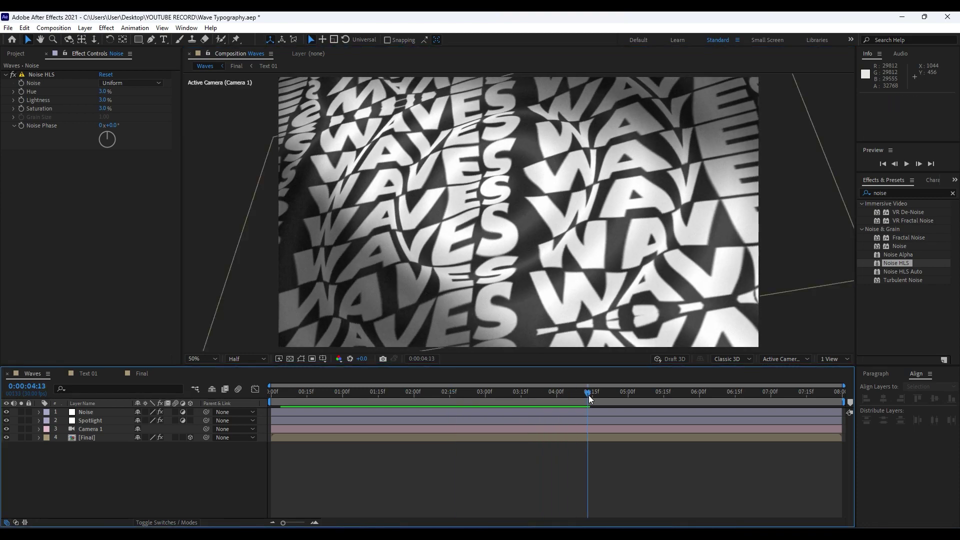